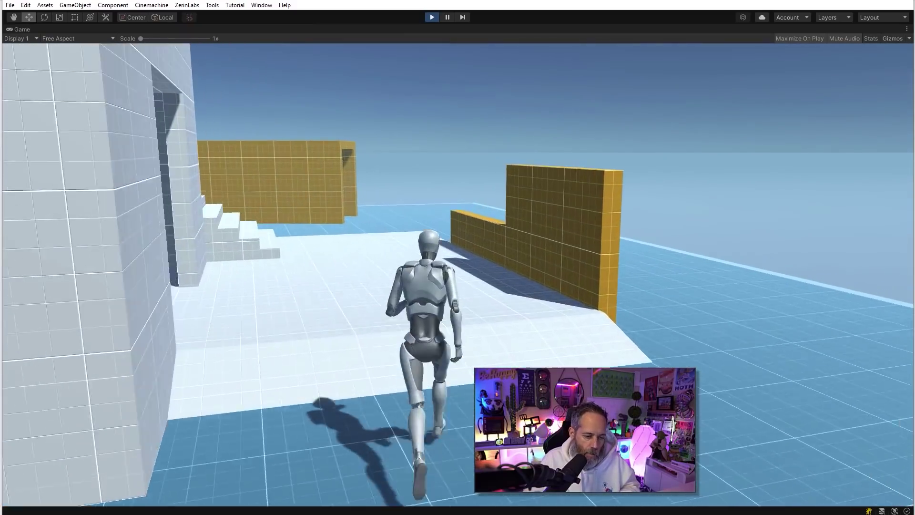
Step: Sprint the robot toward the stairs in the third-person demo by holding Shift
key("shift")
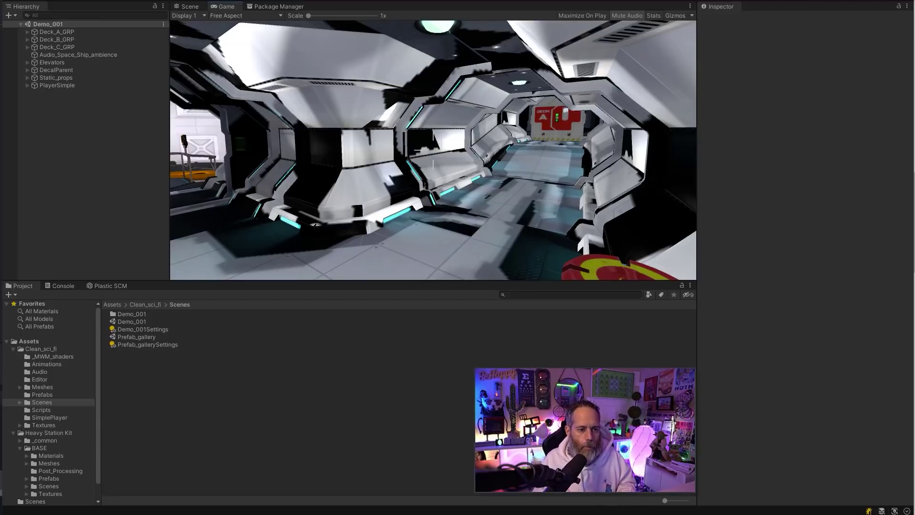
Step: Walk the first-person player forward down the corridor toward the Deck A door
key("w")
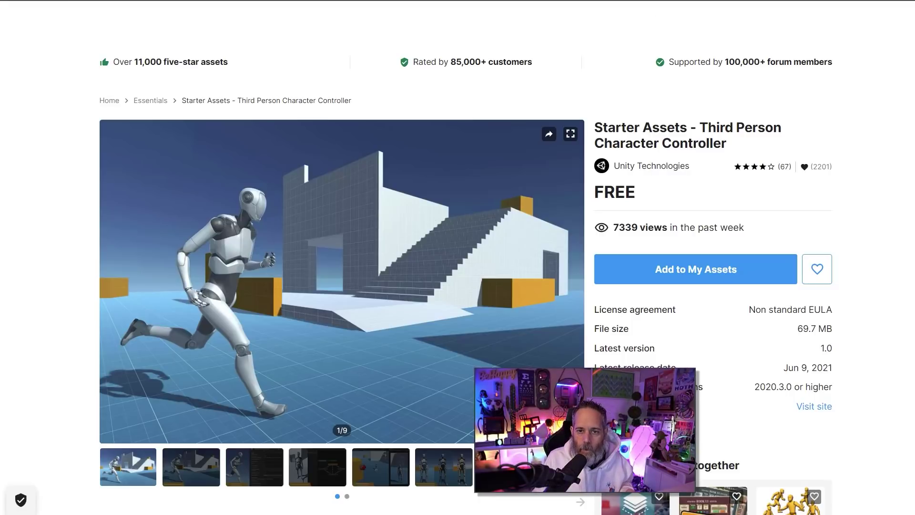
Step: Add the Third Person Character Controller pack to My Assets and launch it in Unity Editor
left_click(635, 275)
left_click(640, 275)
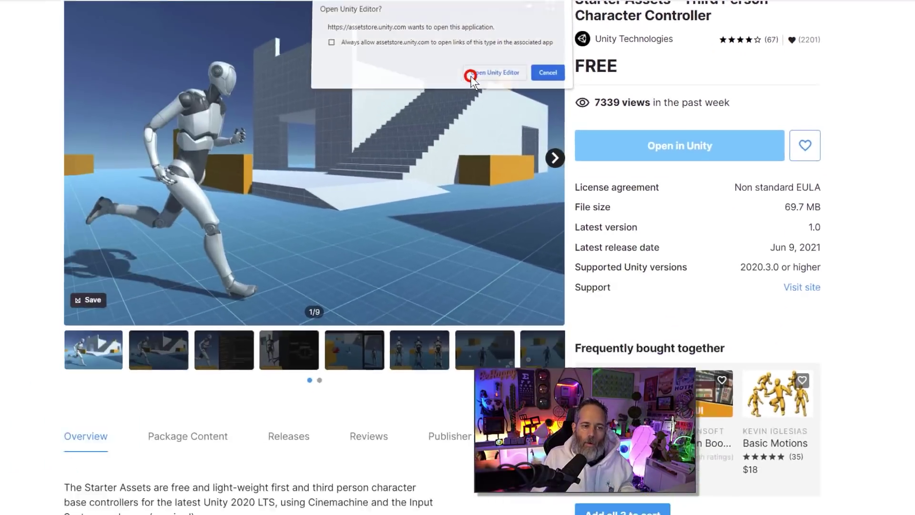
left_click(224, 124)
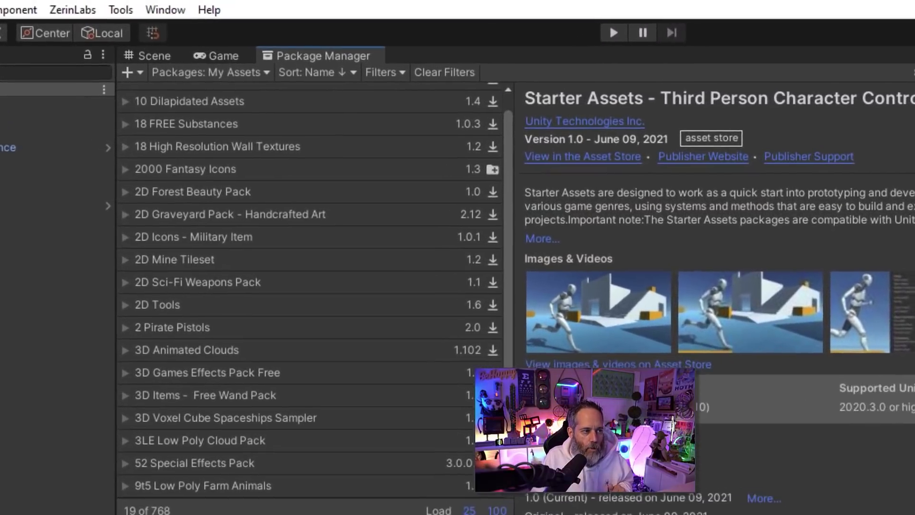
Step: In Package Manager under My Assets, search 'st' and select Third Person Character Controller
left_click(166, 9)
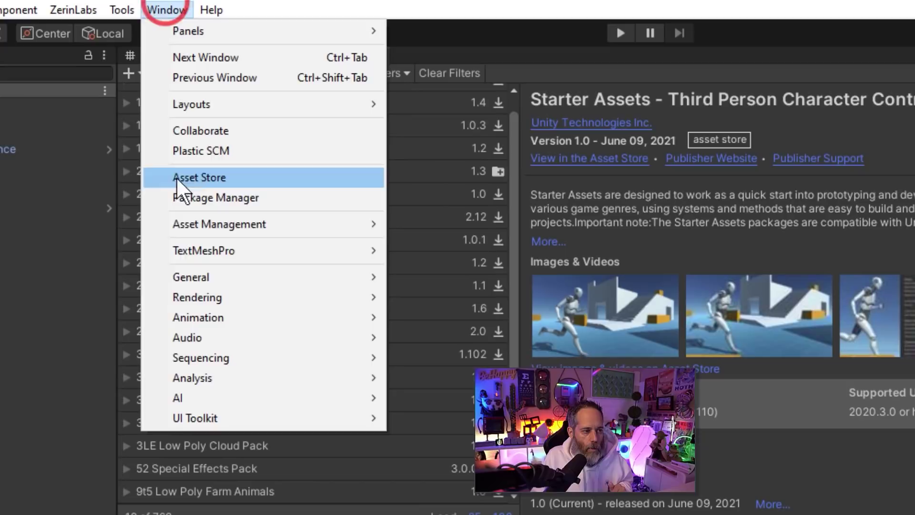
left_click(199, 200)
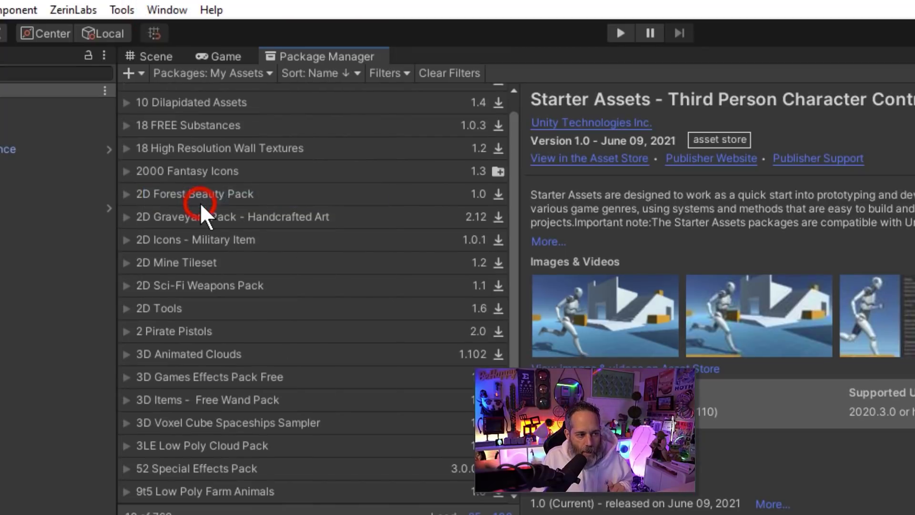
left_click(257, 73)
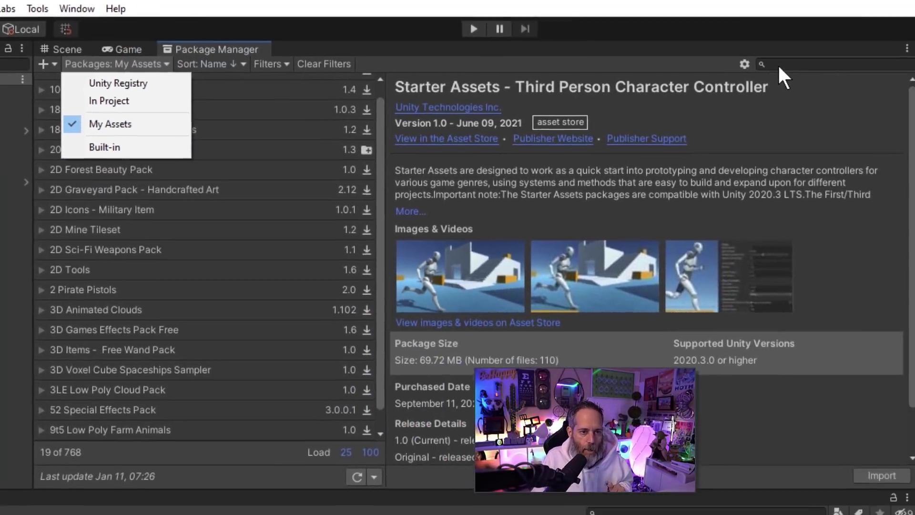
left_click(777, 63)
type("starter assets")
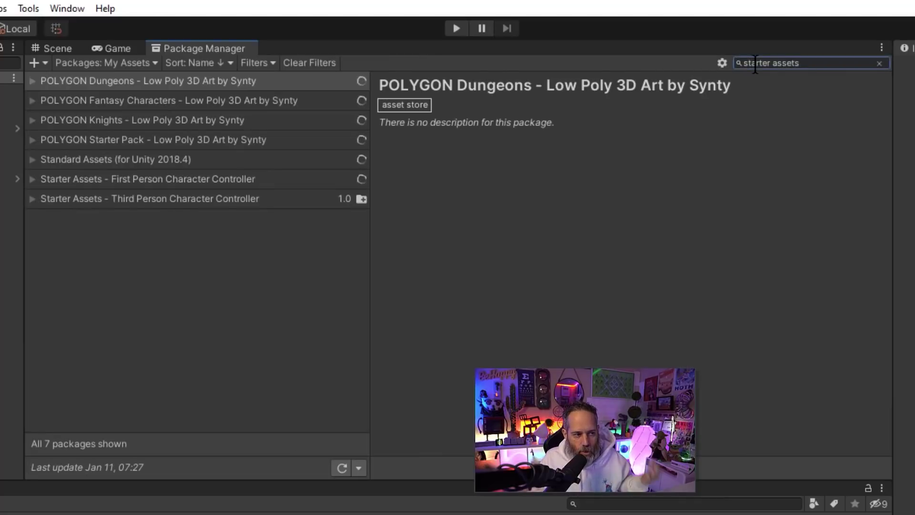
left_click(162, 198)
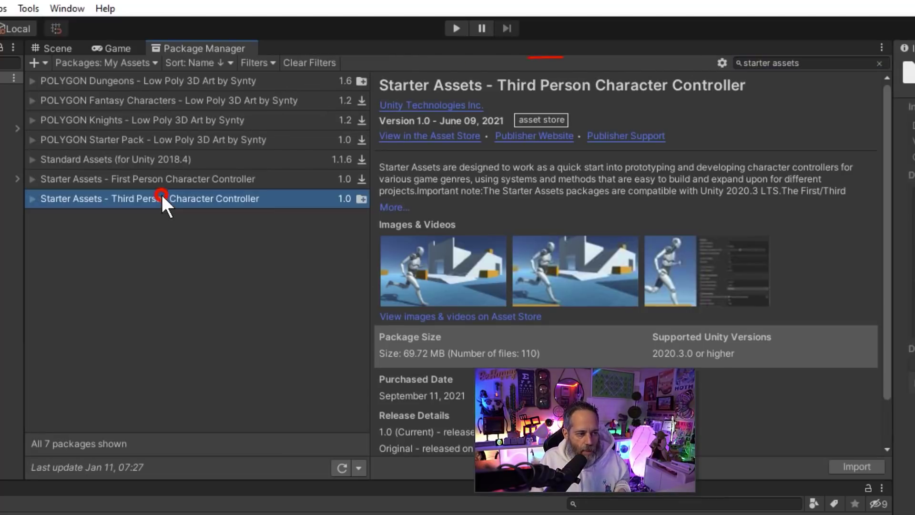
Step: Import all package files and accept enabling the new input system backends with restart
left_click(856, 467)
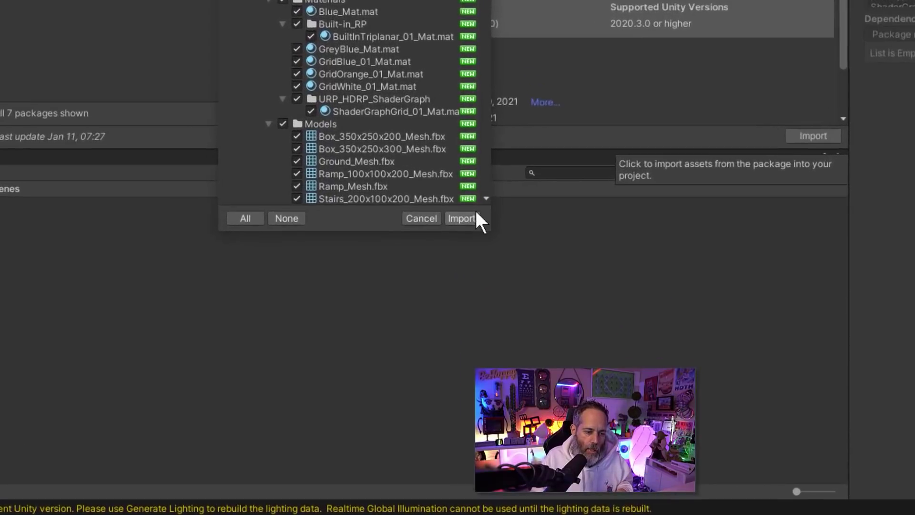
left_click(466, 333)
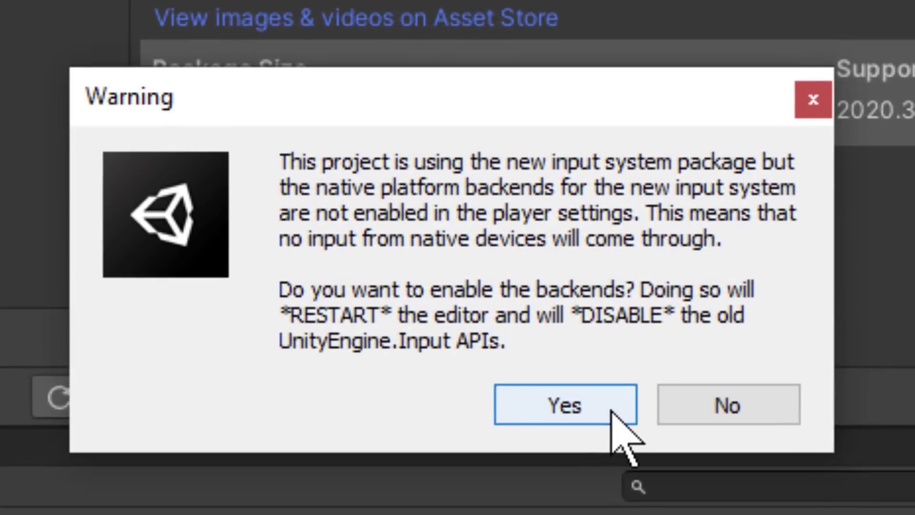
left_click(612, 409)
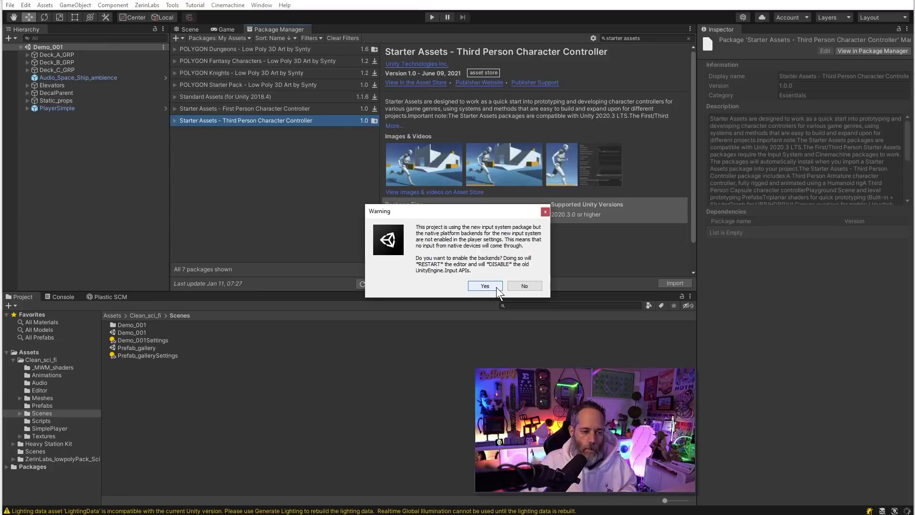
left_click(496, 287)
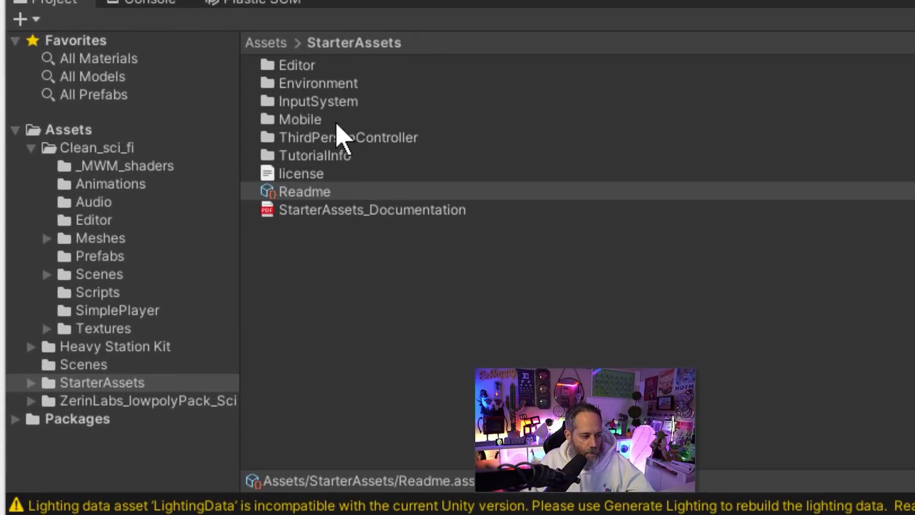
Step: Open the Playground scene from ThirdPersonController/Scenes and enter Play mode
double_click(338, 136)
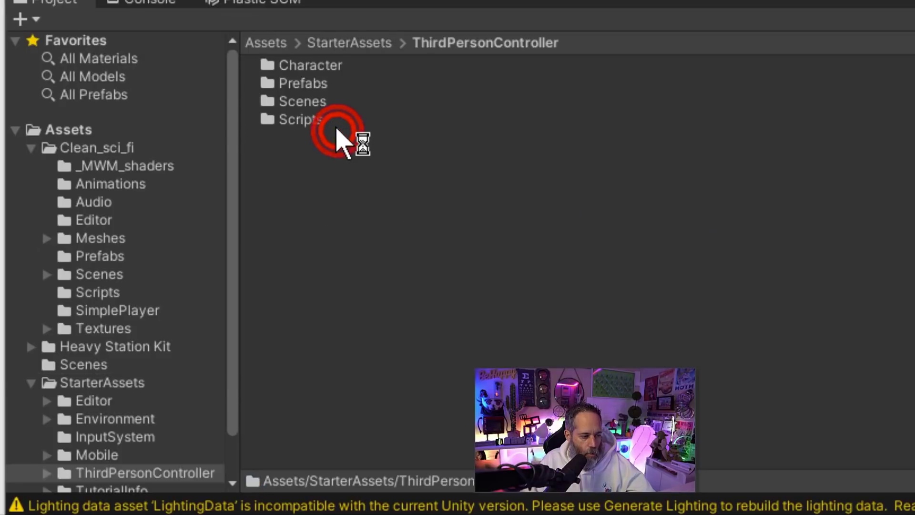
double_click(307, 102)
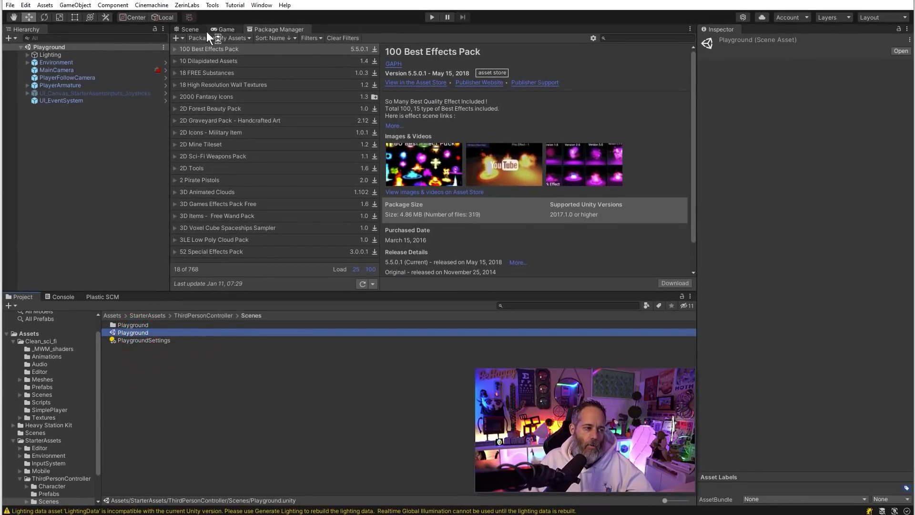
left_click(431, 19)
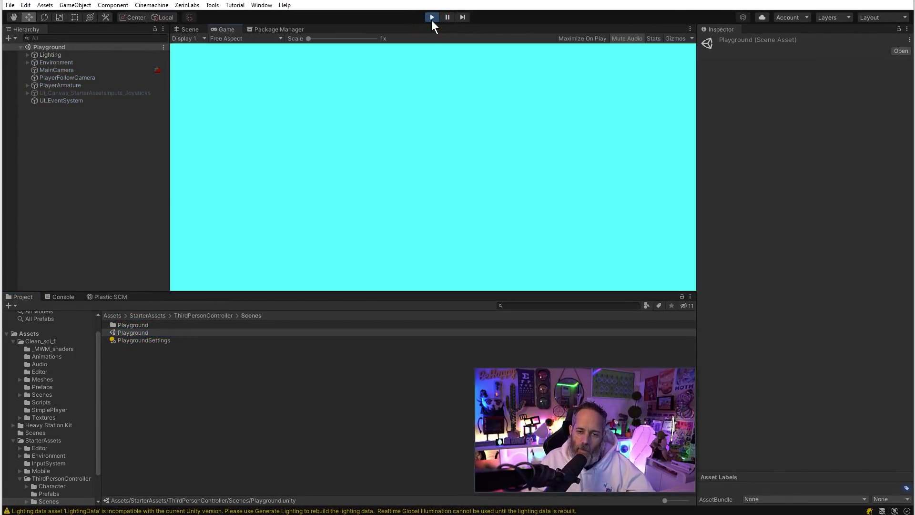
Step: In a maximized Game view, walk, sprint onto the yellow box, jump the stairs, then stop playing
key("shift+space")
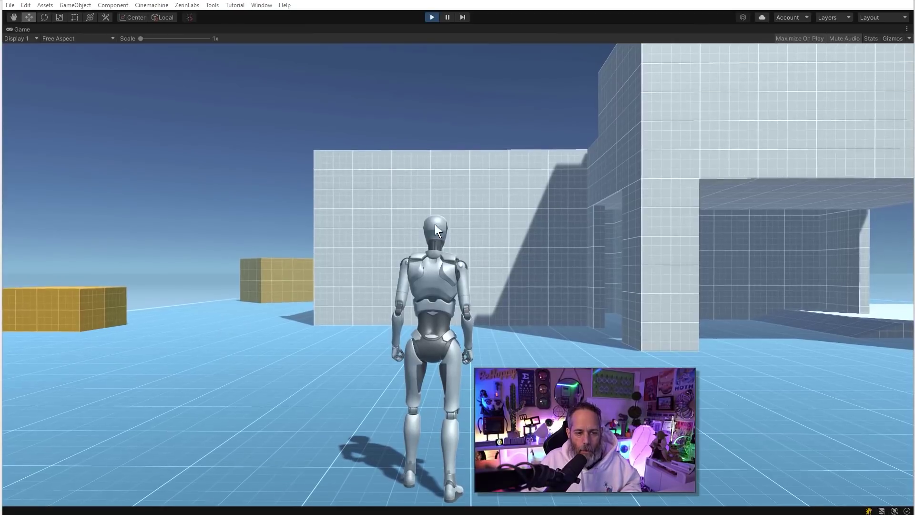
key("w")
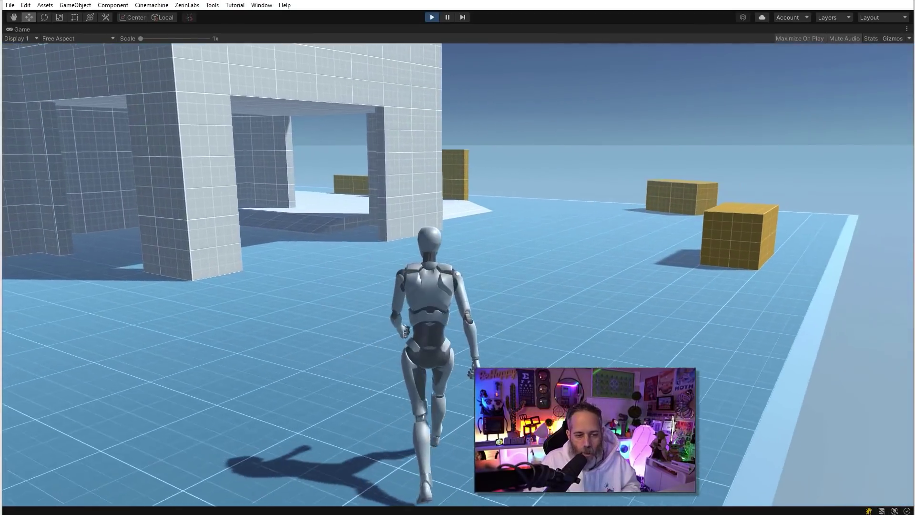
key("d")
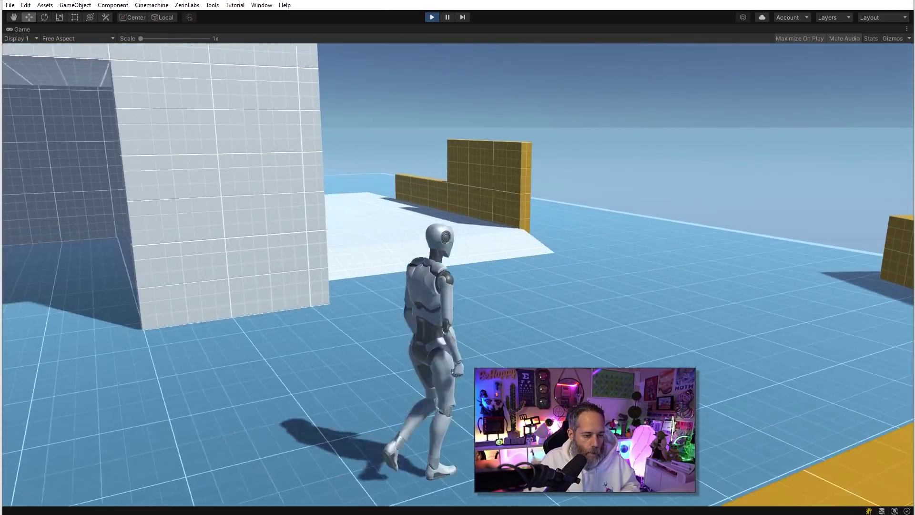
key("shift")
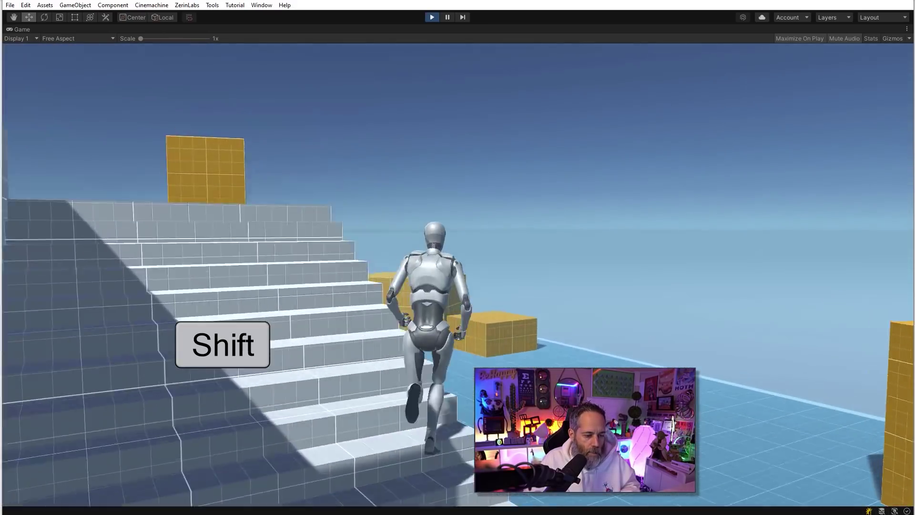
key("space")
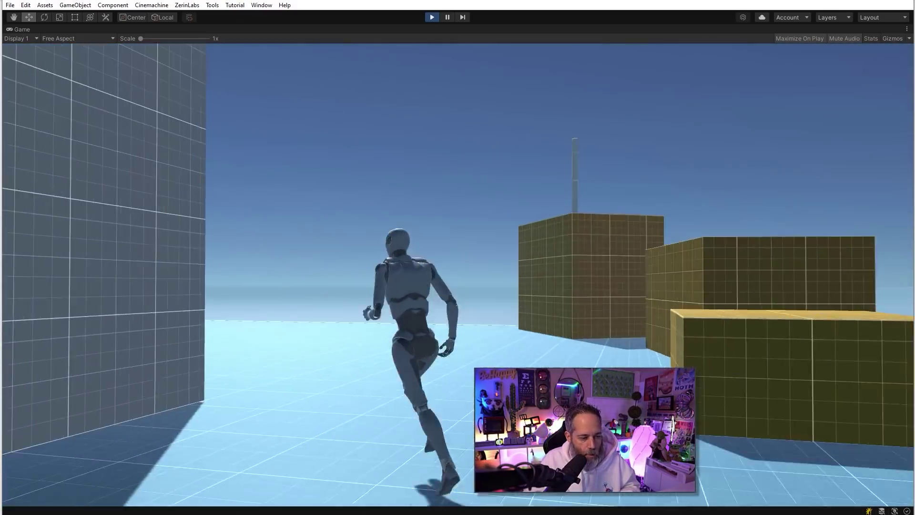
key("ctrl+p")
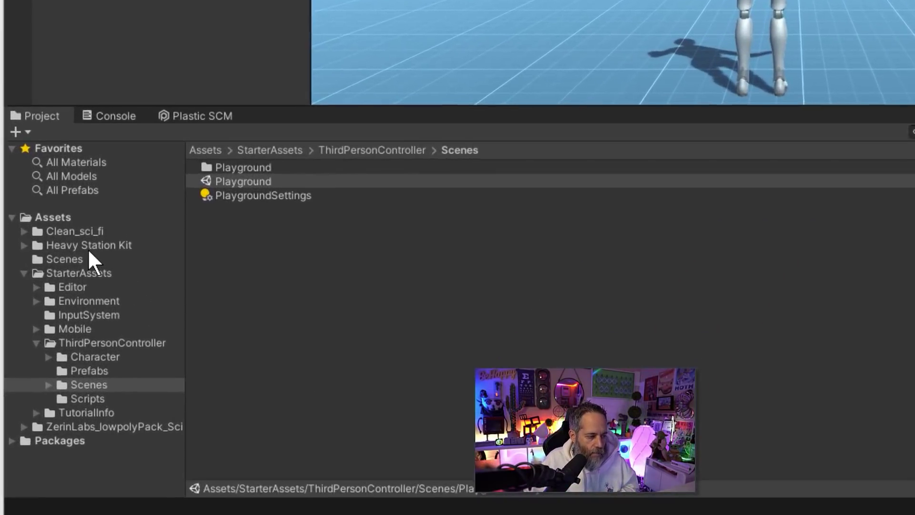
Step: Open the Demo_001 scene from the Clean_sci_fi/Scenes folder
left_click(77, 223)
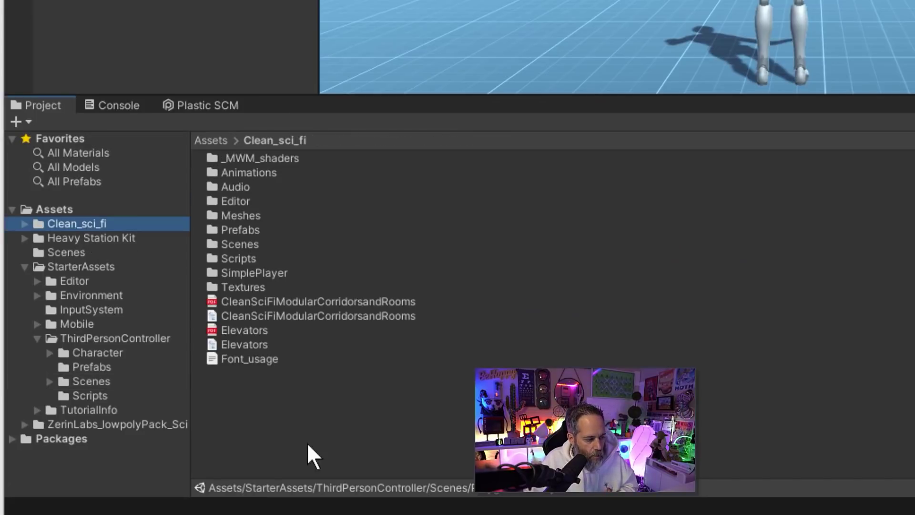
double_click(242, 247)
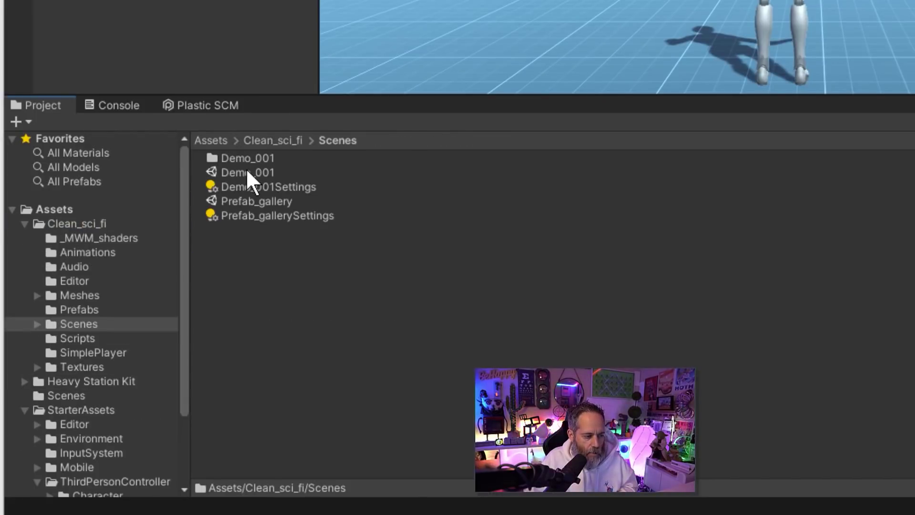
left_click(247, 172)
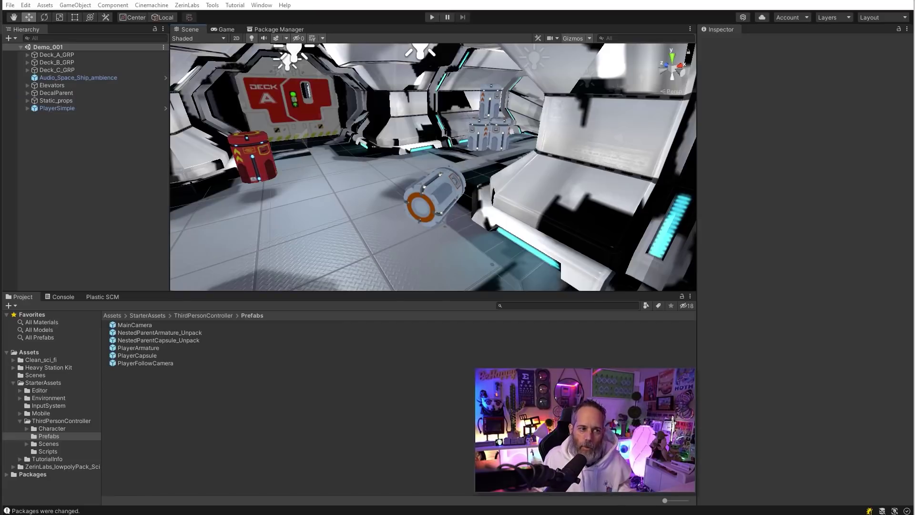
Step: Inspect the PlayerSimple object and its children, then delete it from the scene
left_click(95, 108)
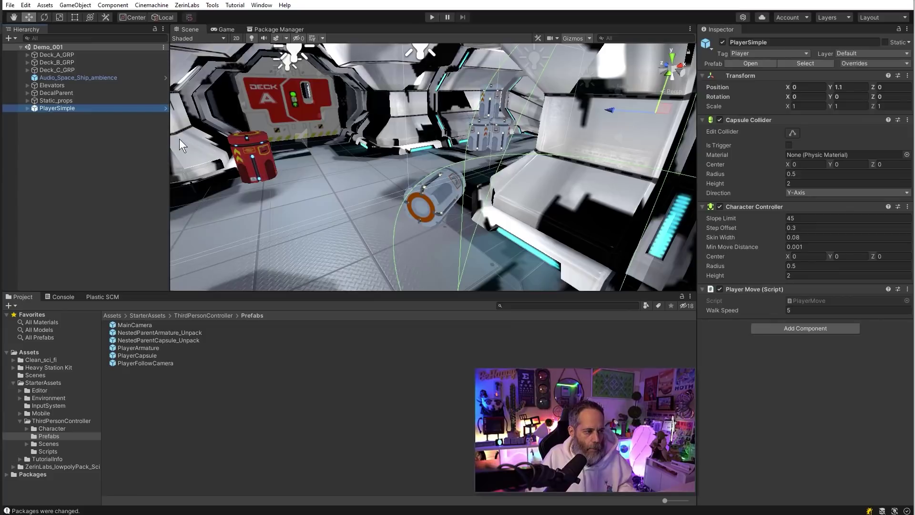
left_click(27, 108)
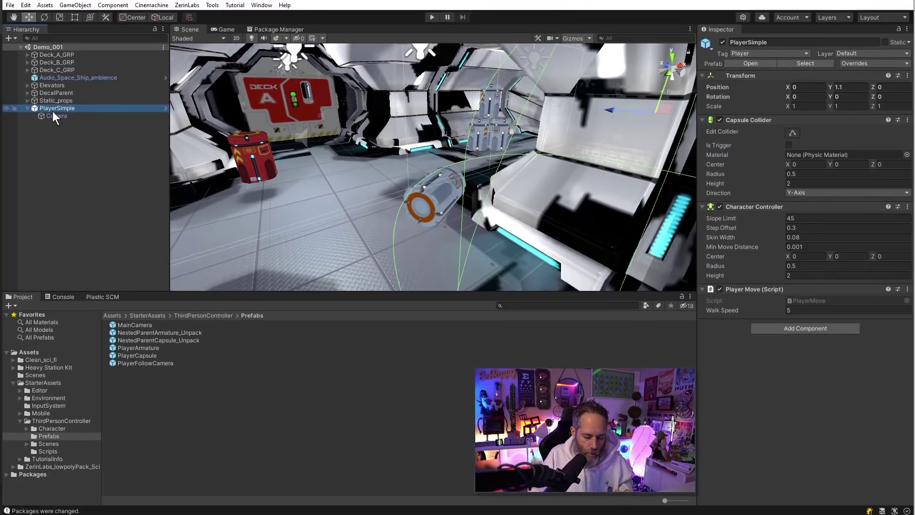
key("Delete")
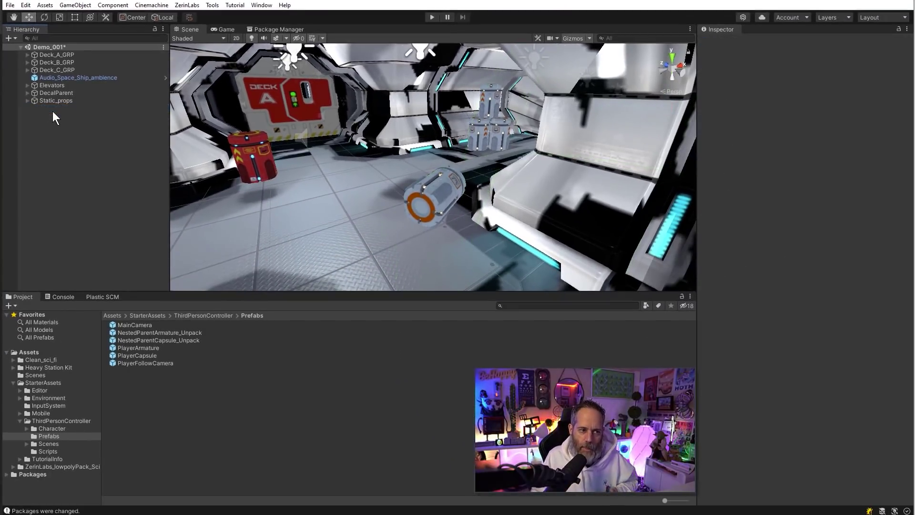
Step: Check the Game view, return to Scene view, and open ThirdPersonController/Prefabs
left_click(232, 32)
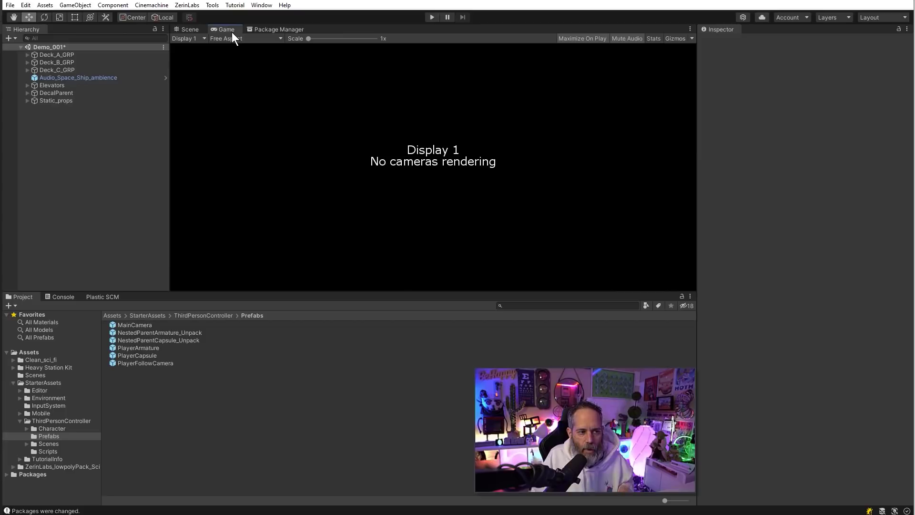
left_click(196, 30)
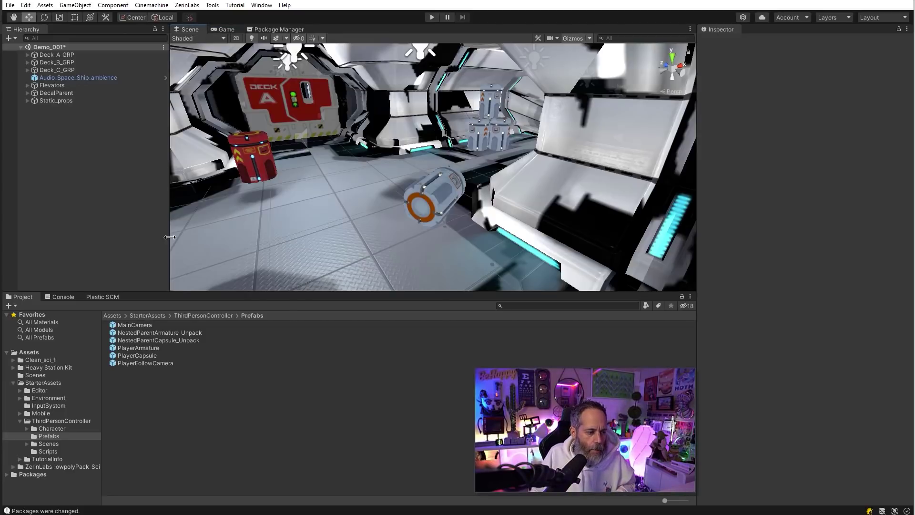
left_click(195, 316)
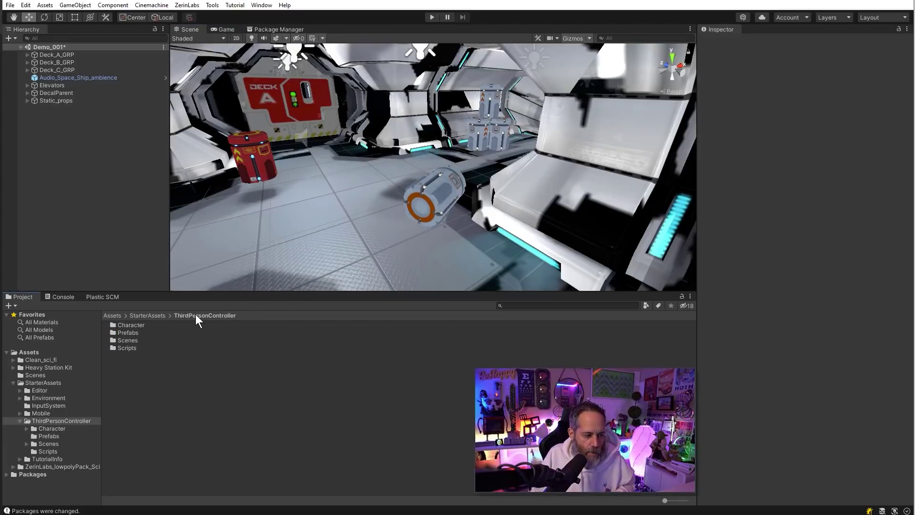
double_click(130, 333)
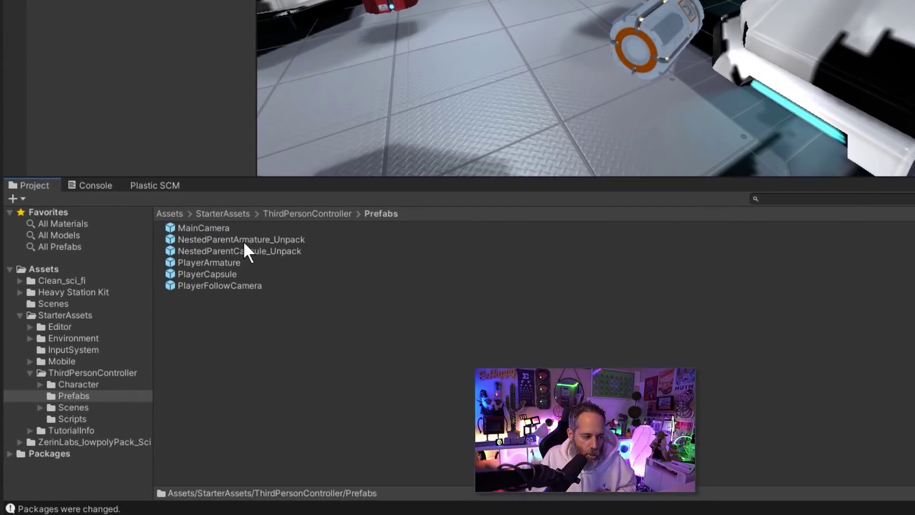
Step: Drag NestedParentArmature_Unpack into the Hierarchy and check its vertical position in the scene
left_click_drag(250, 239, 103, 173)
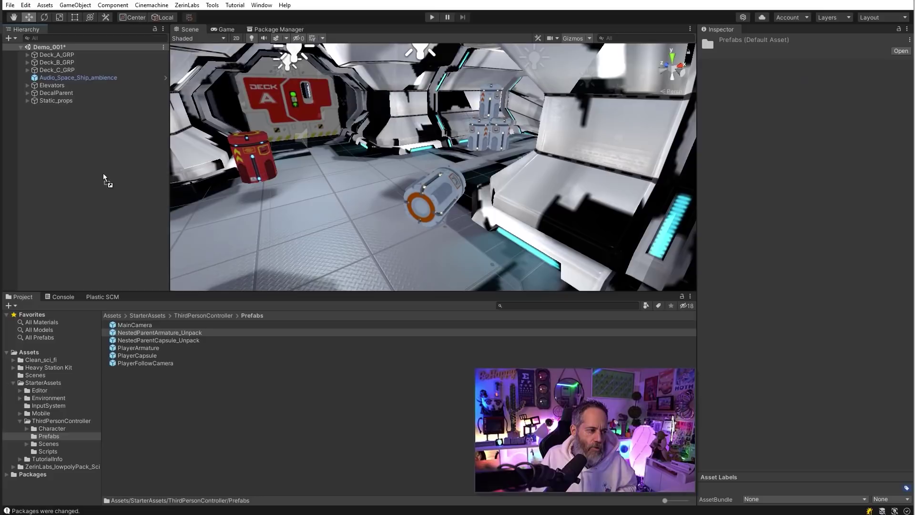
left_click_drag(55, 125, 56, 125)
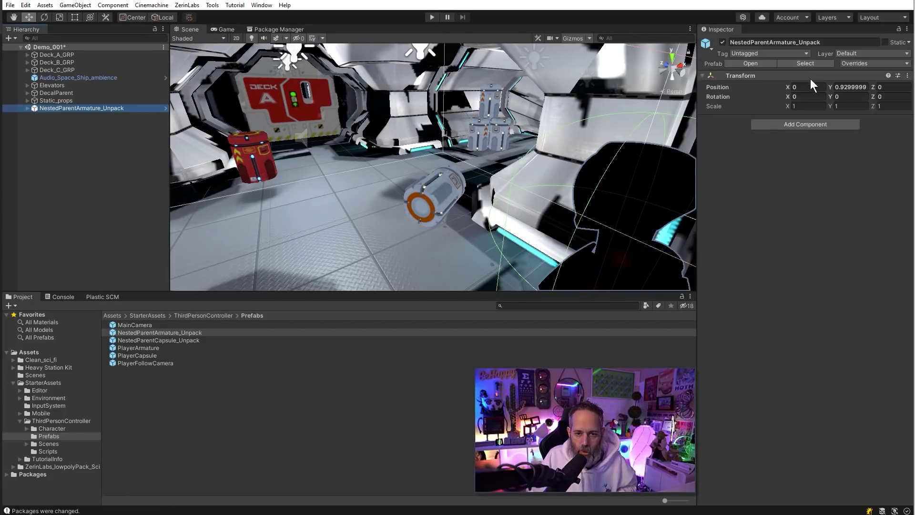
left_click(842, 88)
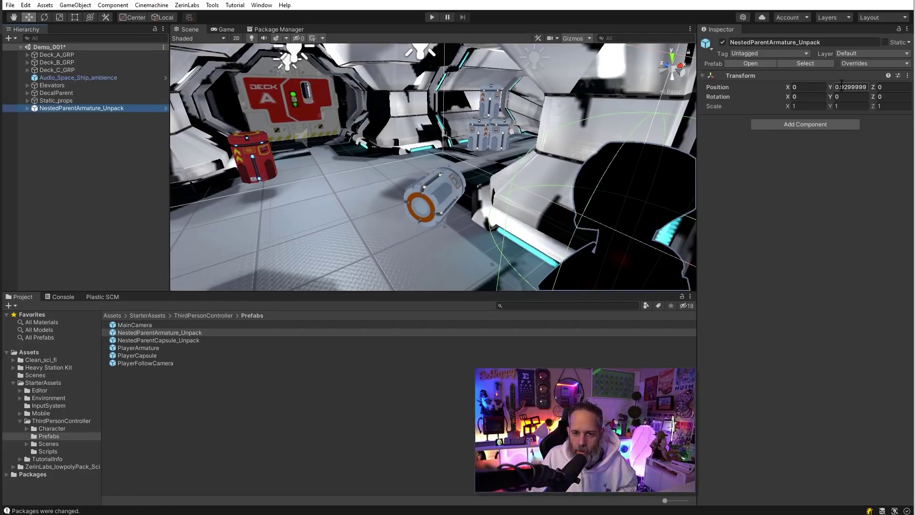
left_click_drag(504, 170, 628, 180, "alt")
Step: Unpack the NestedParentArmature_Unpack prefab and expand it to show its children
right_click(42, 108)
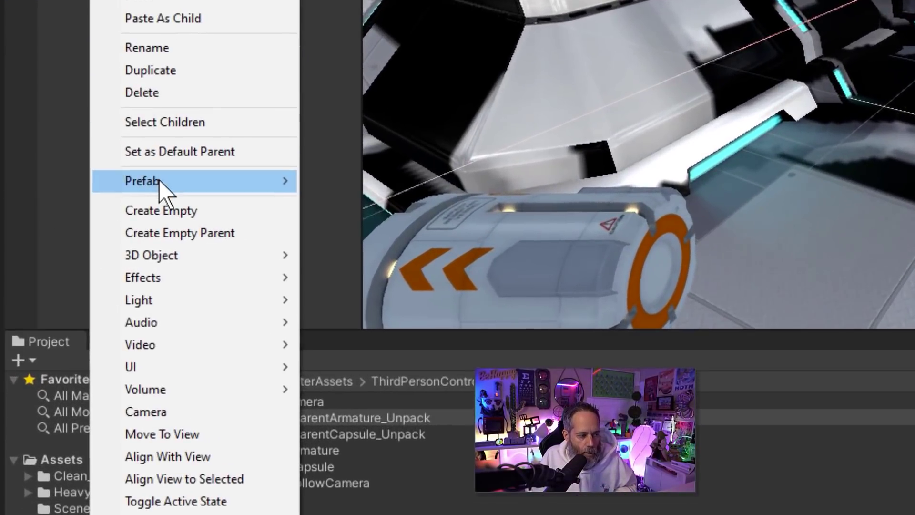
mouse_move(75, 220)
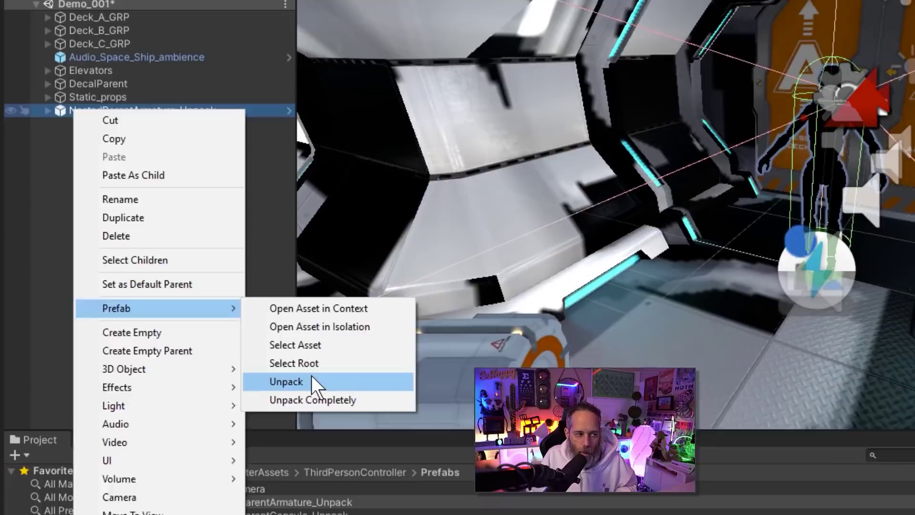
left_click(350, 270)
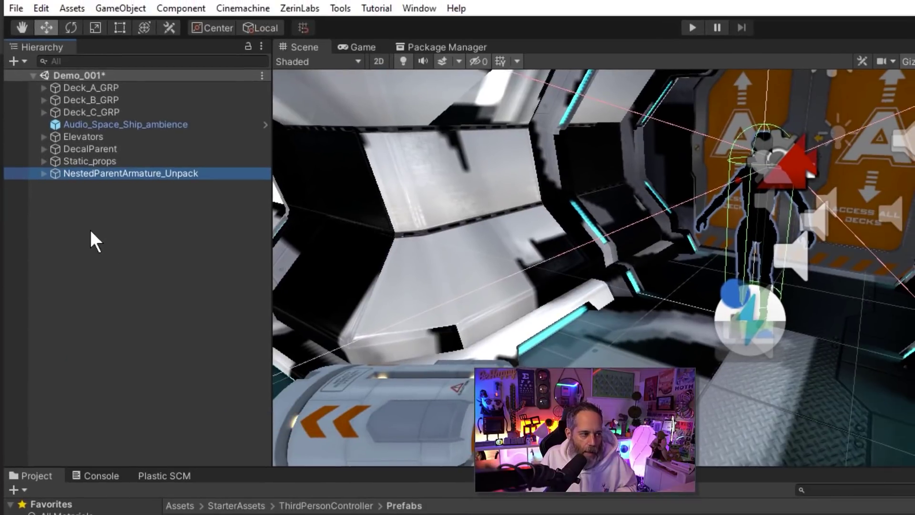
left_click(43, 173)
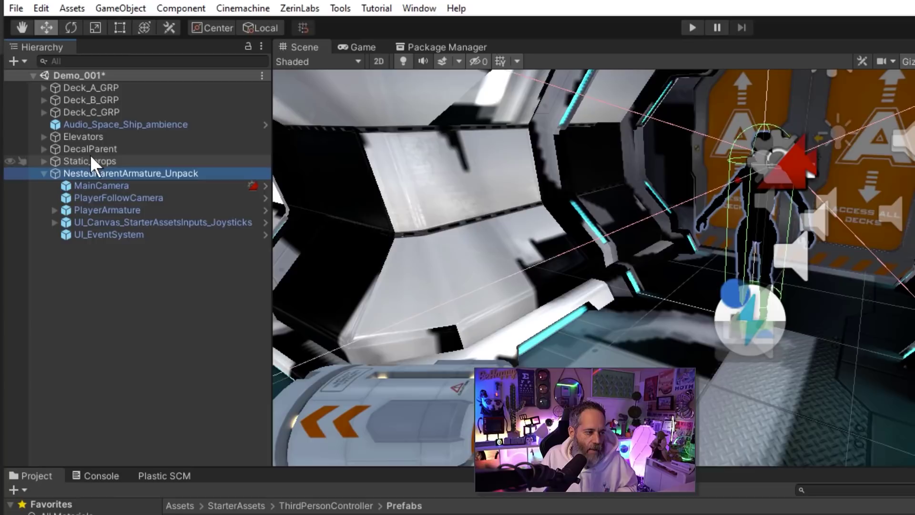
left_click(88, 149)
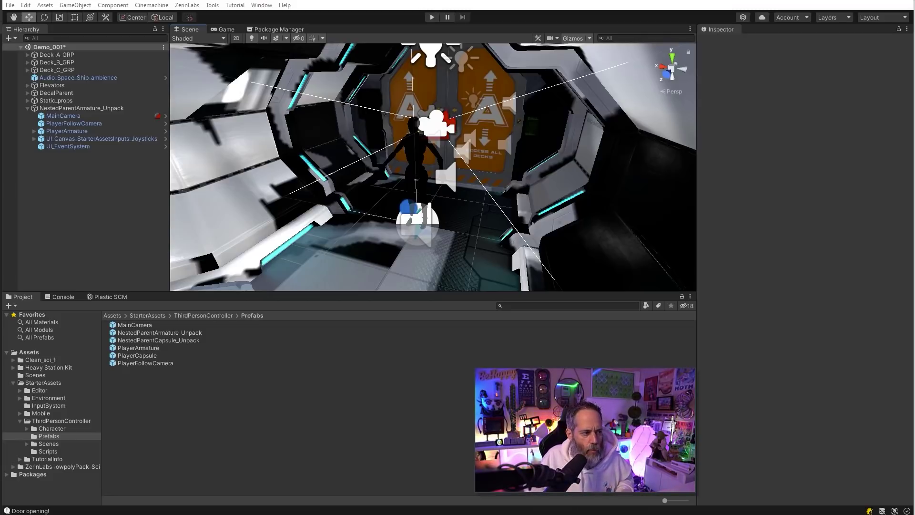
Step: Add a Spot Light as a child of PlayerArmature
right_click(41, 108)
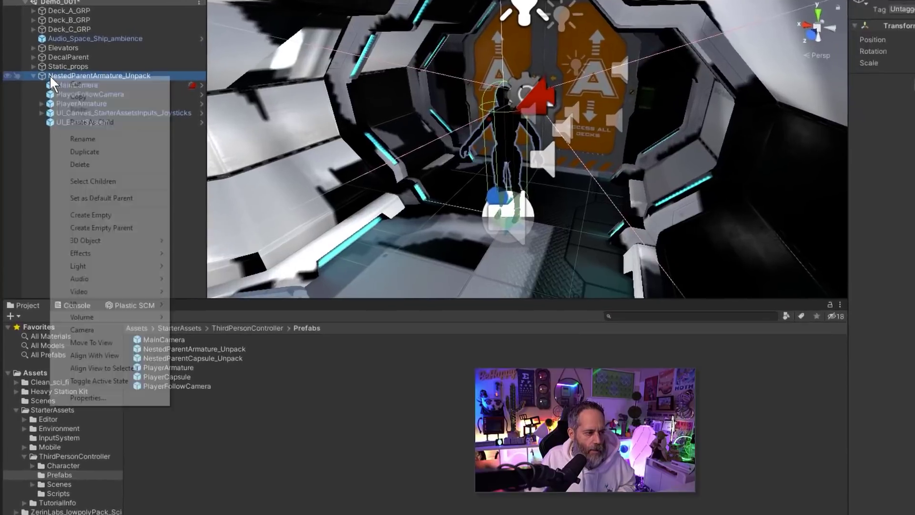
left_click(13, 137)
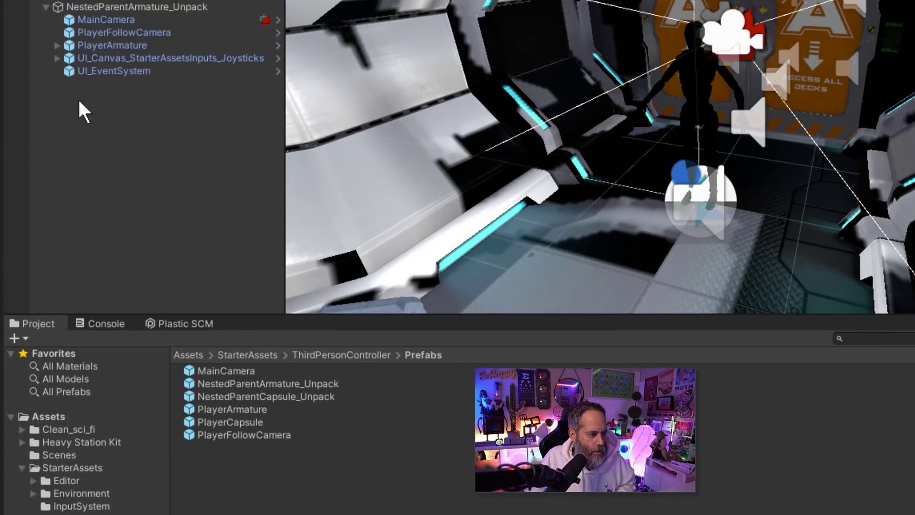
right_click(110, 43)
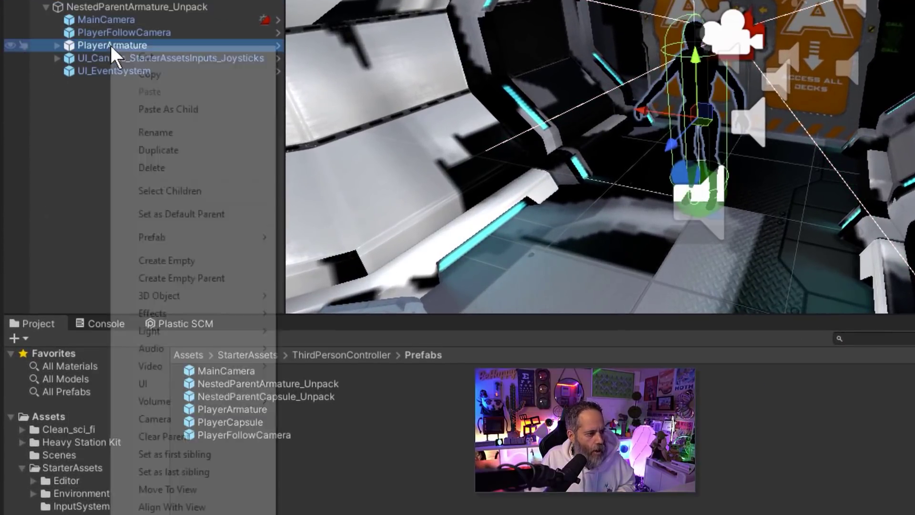
mouse_move(162, 327)
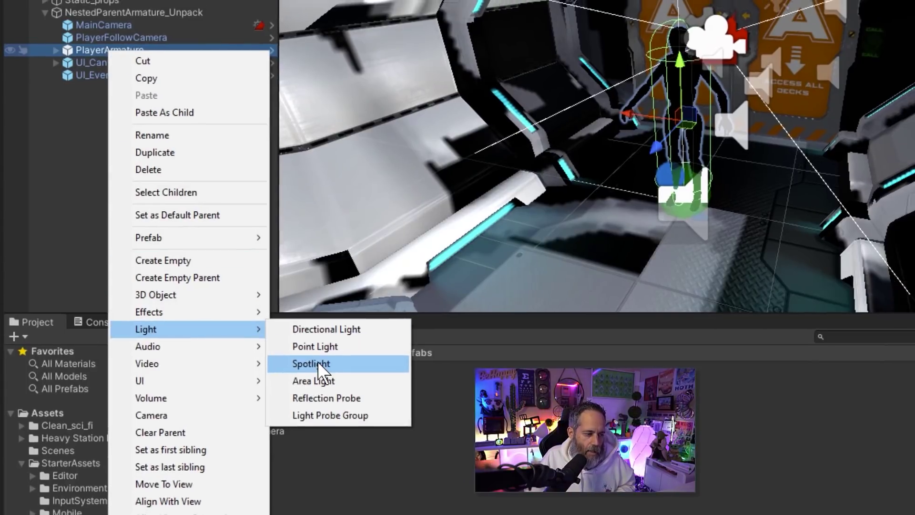
left_click(315, 366)
Step: Set the spot light to Position Y 2, Rotation X 90, angle 64.3, intensity 1.36, then enter Play mode
left_click(843, 78)
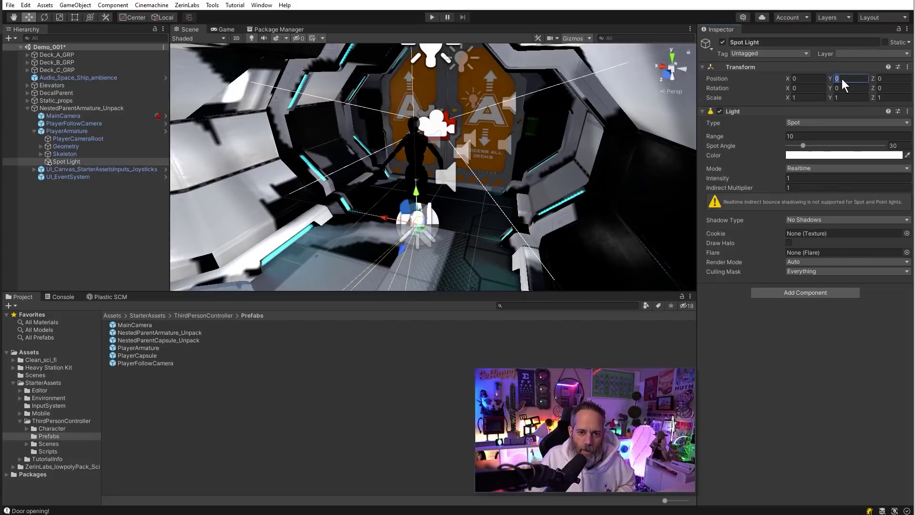
type("2")
left_click(816, 88)
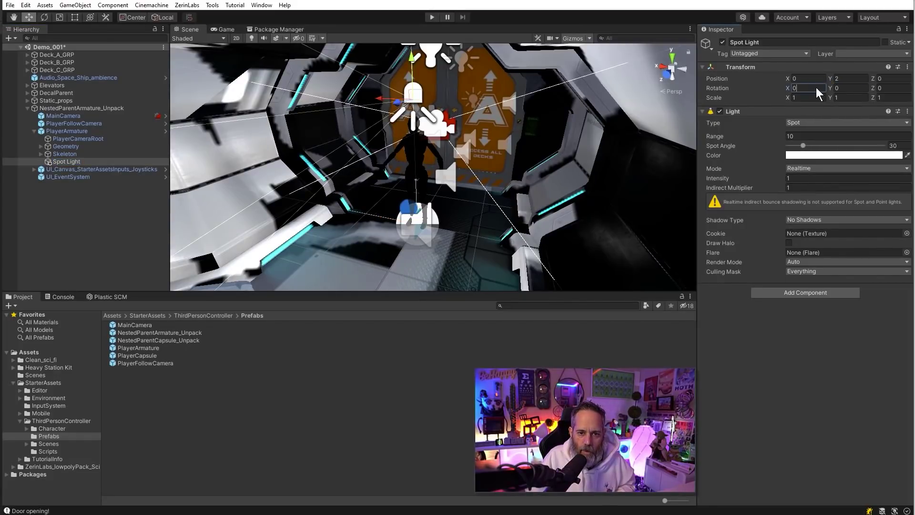
type("90")
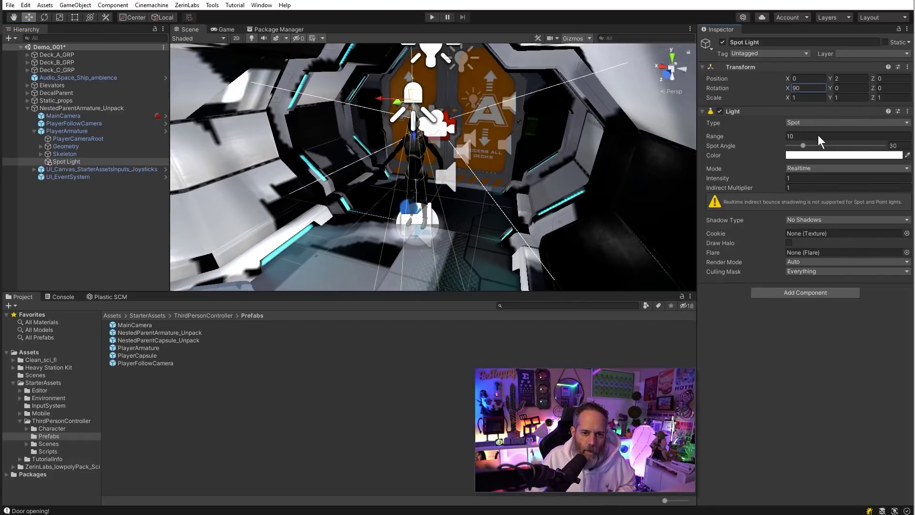
left_click_drag(809, 146, 822, 147)
left_click_drag(756, 178, 764, 180)
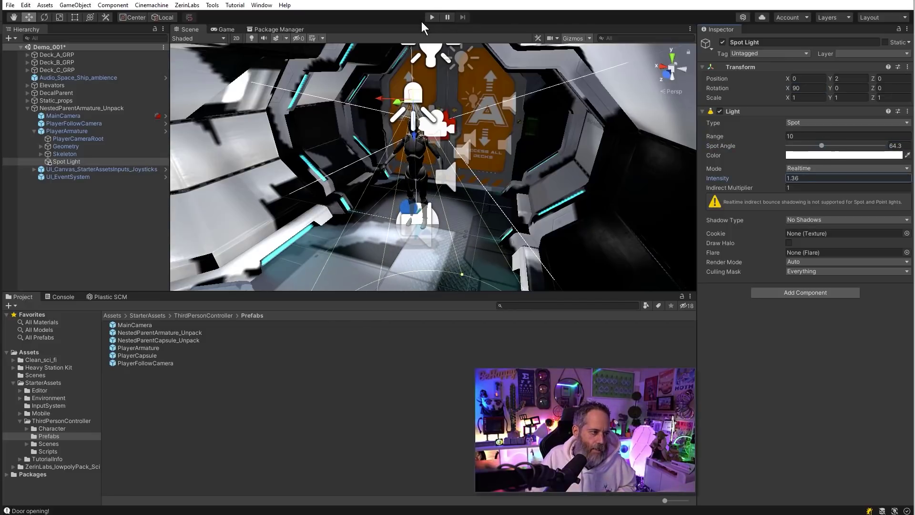
left_click(434, 15)
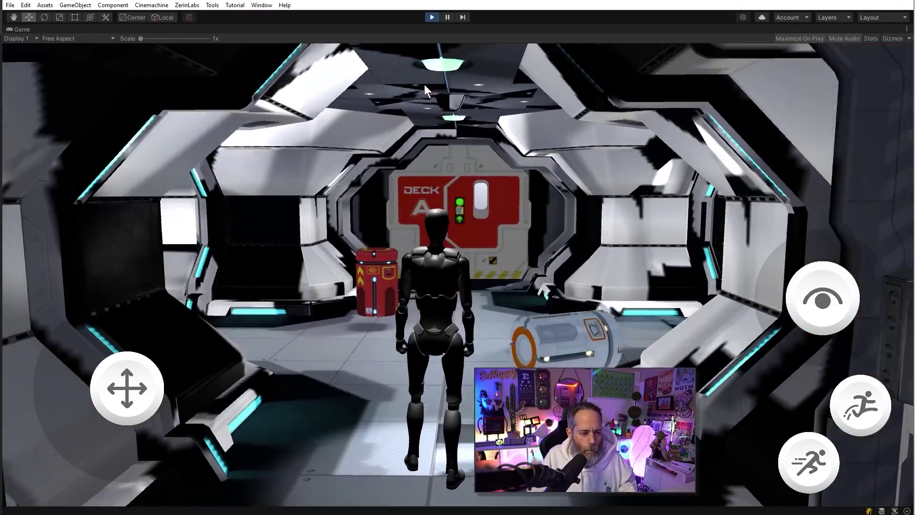
Step: Run the character through the DECK A doorway into the crate room, jump, and run back
key("w")
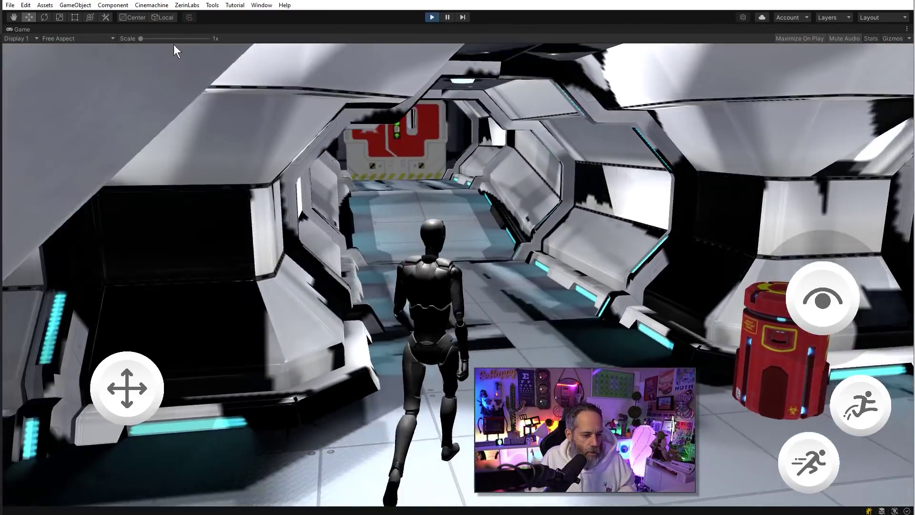
key("w")
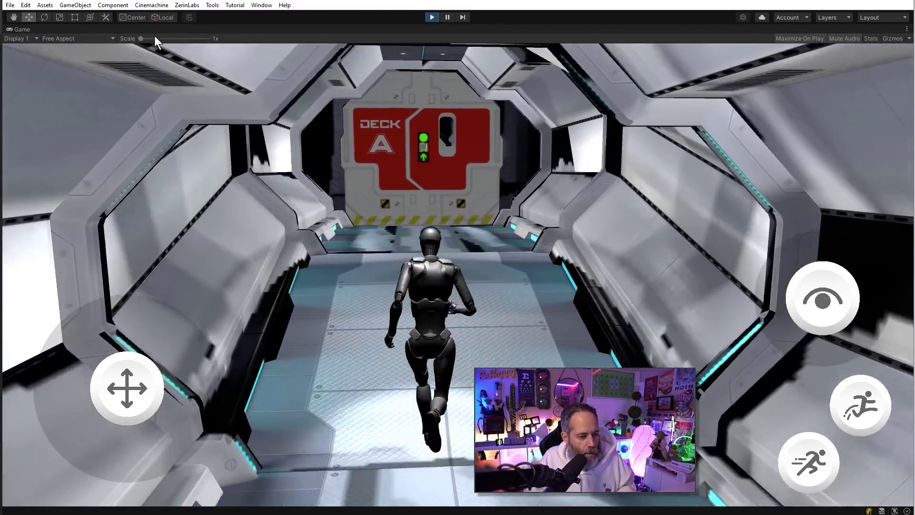
key("w")
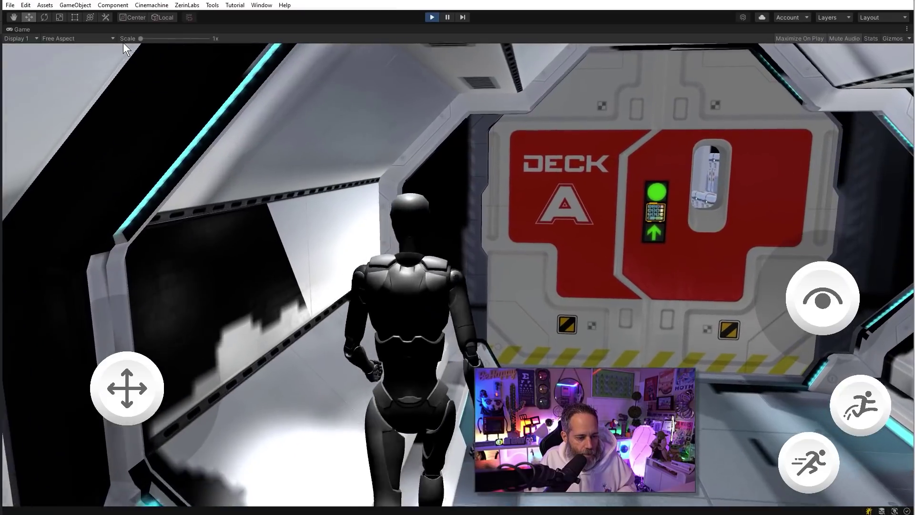
key("w")
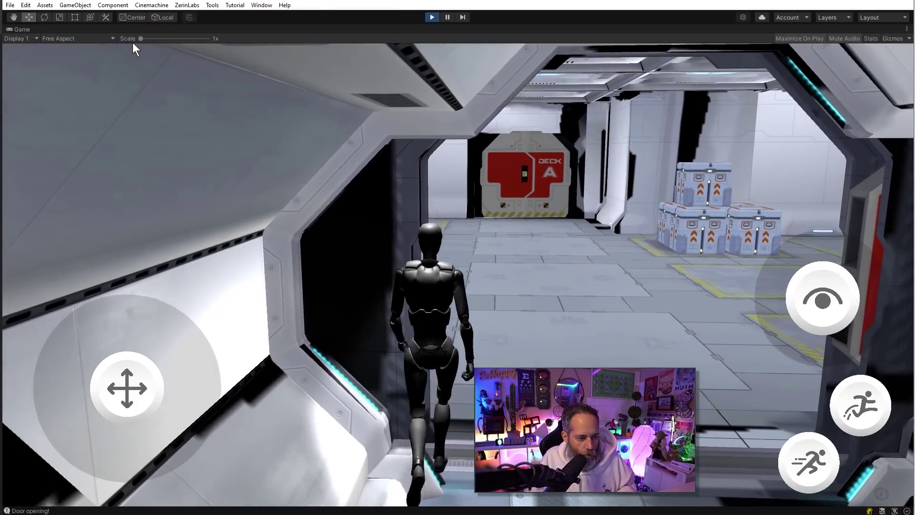
key("w")
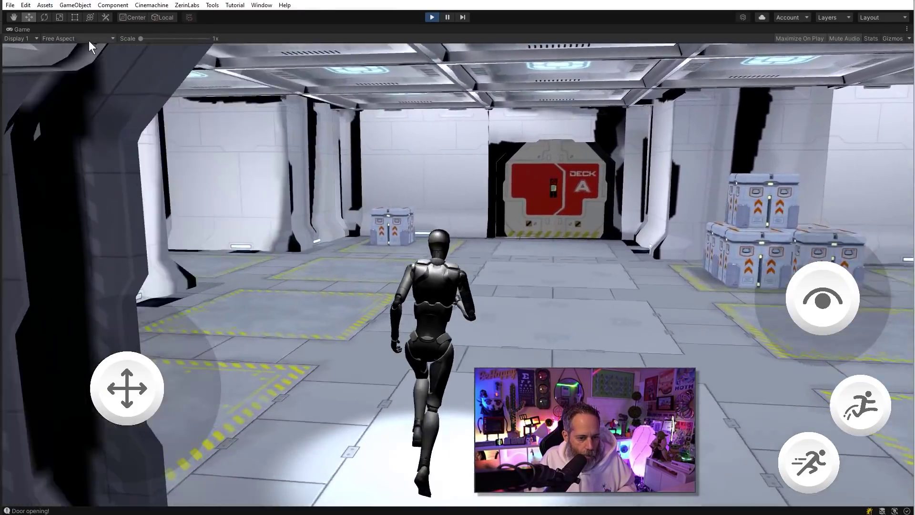
key("space")
key("space")
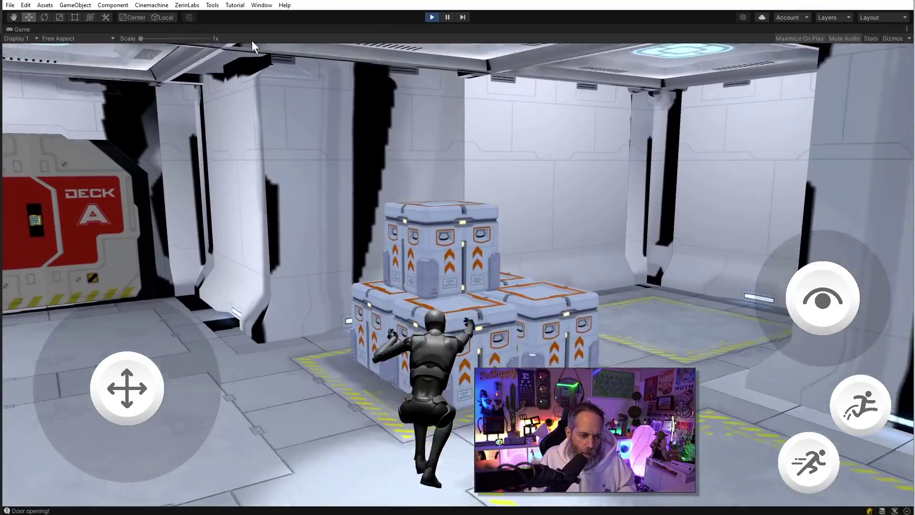
key("w")
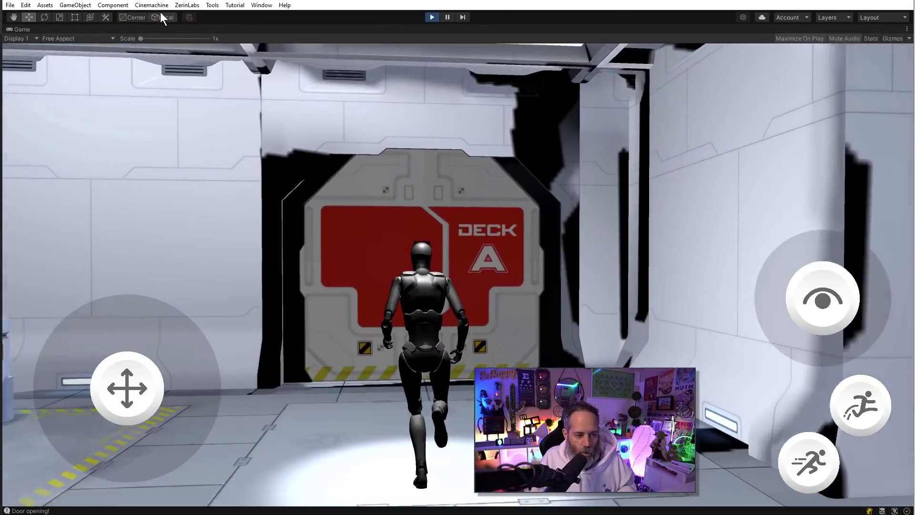
key("w")
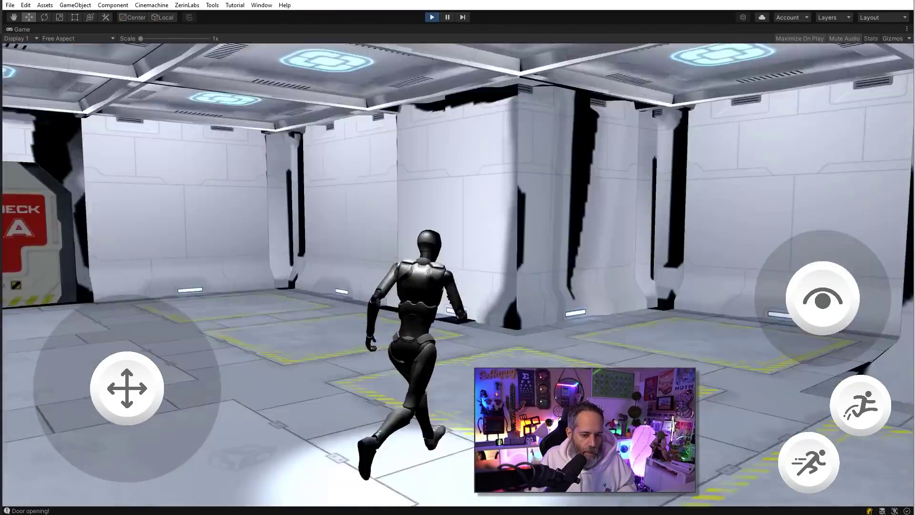
key("w")
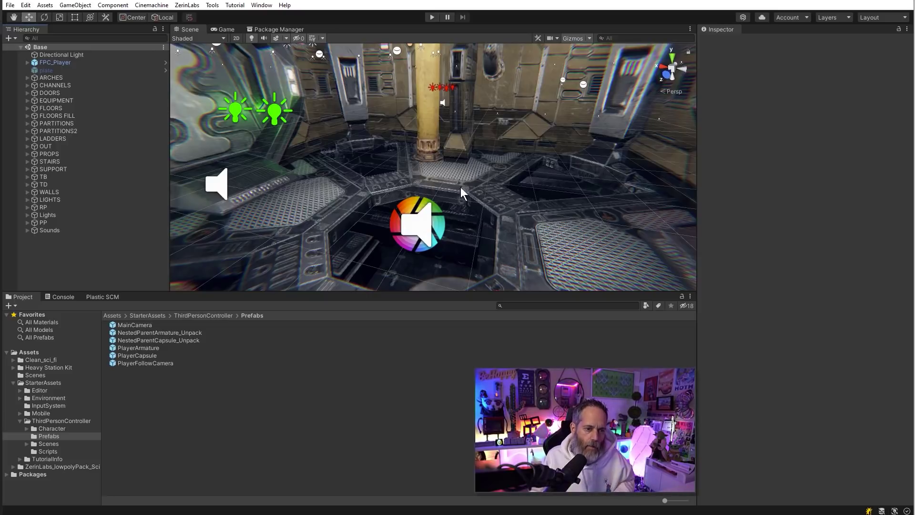
Step: Delete the first-person FPC_Player from the Base scene
left_click(89, 61)
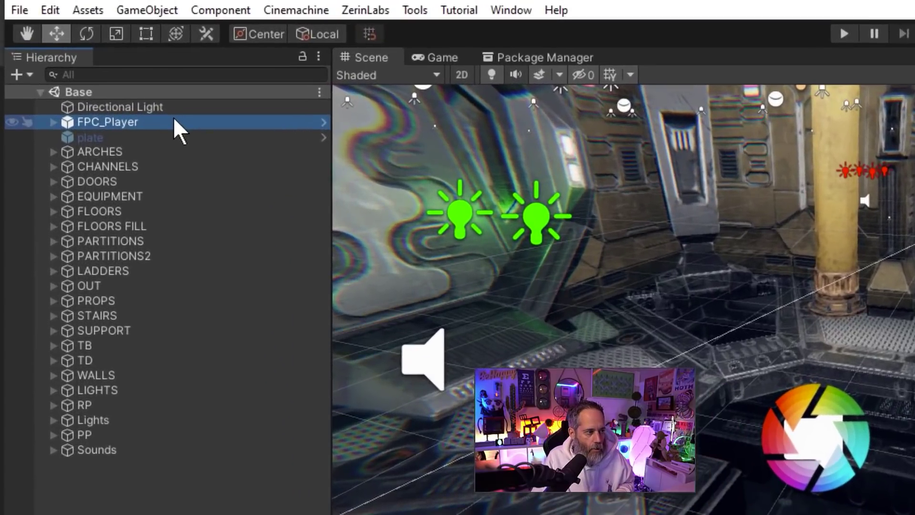
key("Right")
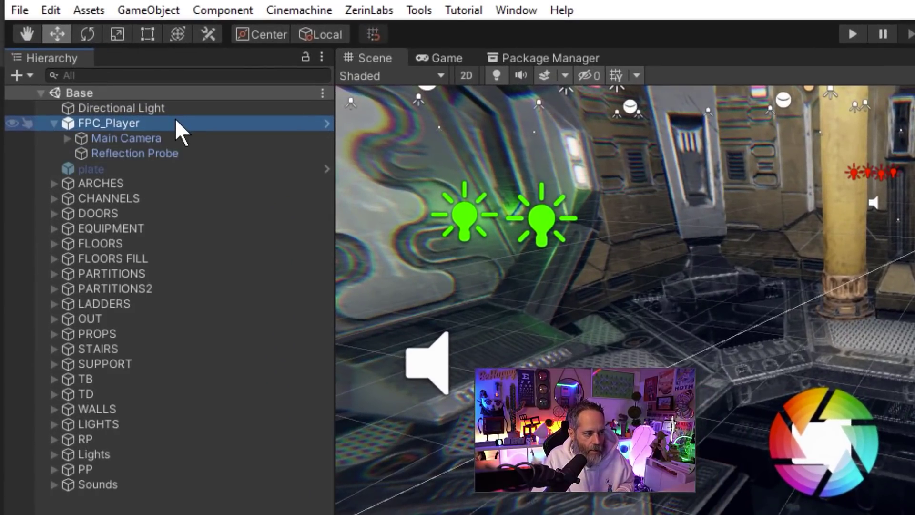
key("Delete")
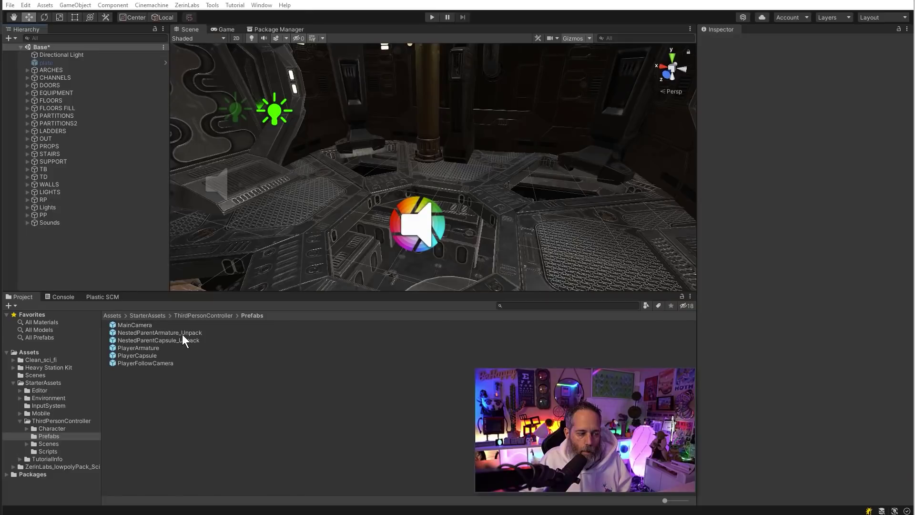
Step: Add NestedParentArmature_Unpack to the Hierarchy and unpack it from its prefab
left_click_drag(178, 333, 72, 245)
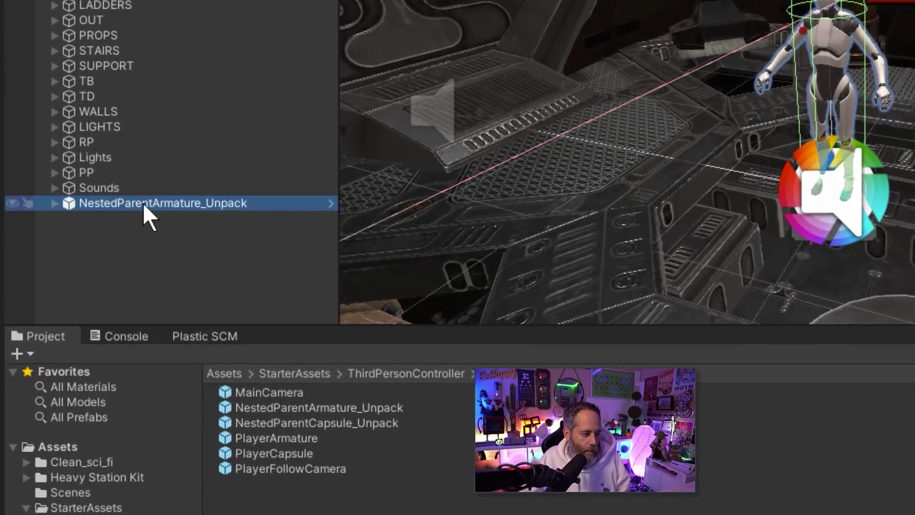
right_click(72, 230)
mouse_move(223, 432)
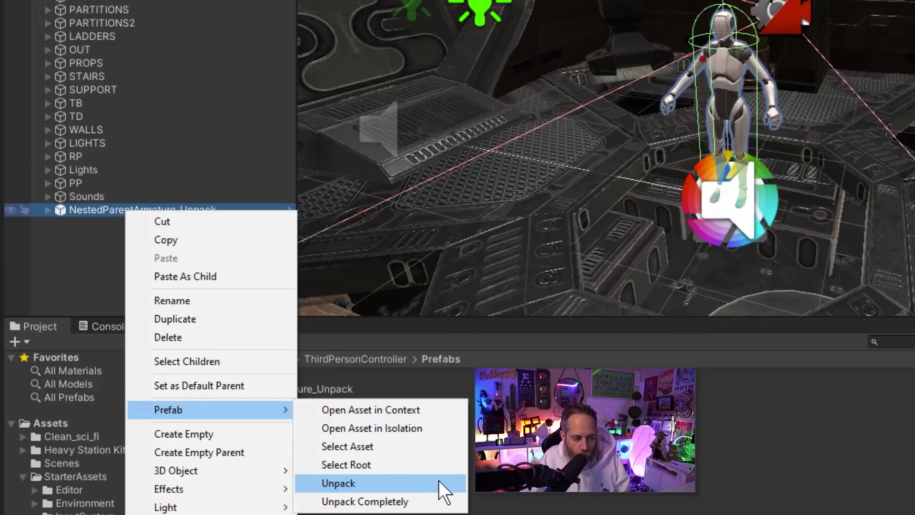
left_click(439, 483)
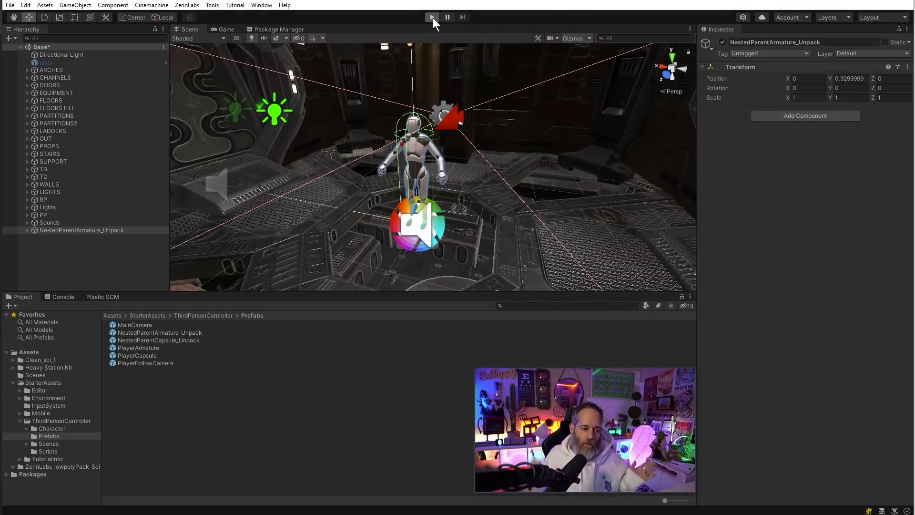
Step: Start Play mode to test the third-person robot in the Base scene
left_click(432, 17)
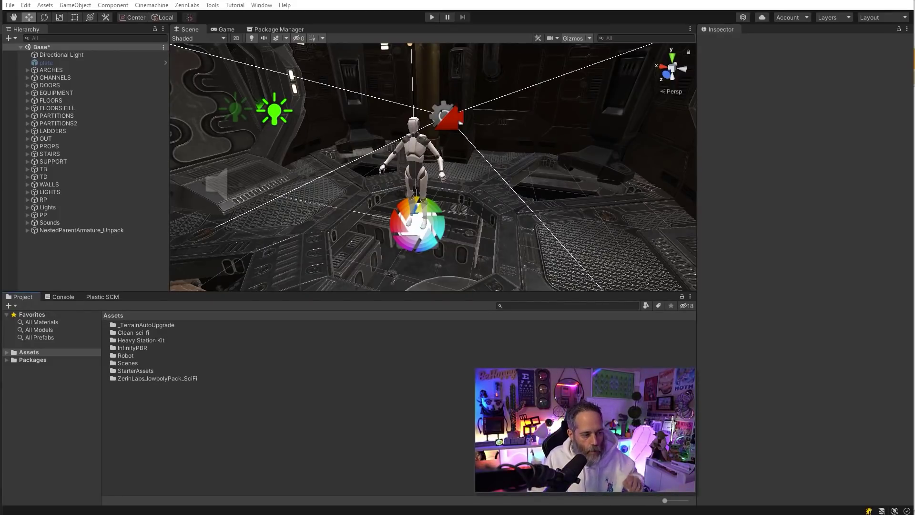
Step: Expand NestedParentArmature_Unpack and step through its MainCamera, PlayerArmature and joystick canvas children
left_click(64, 230)
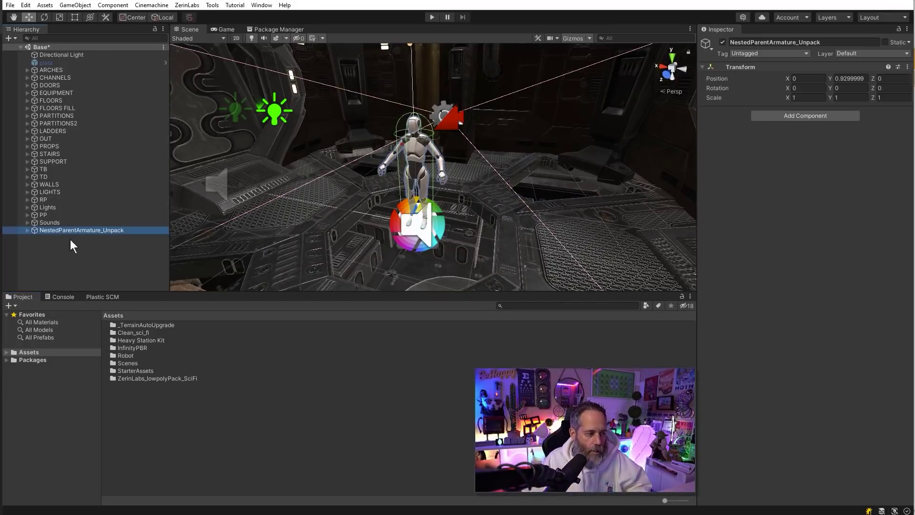
key("Right")
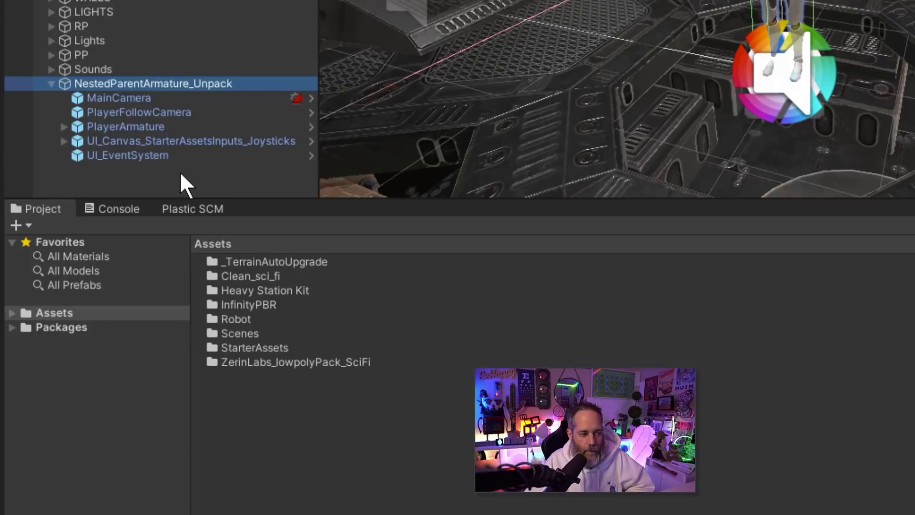
key("Down")
key("Down")
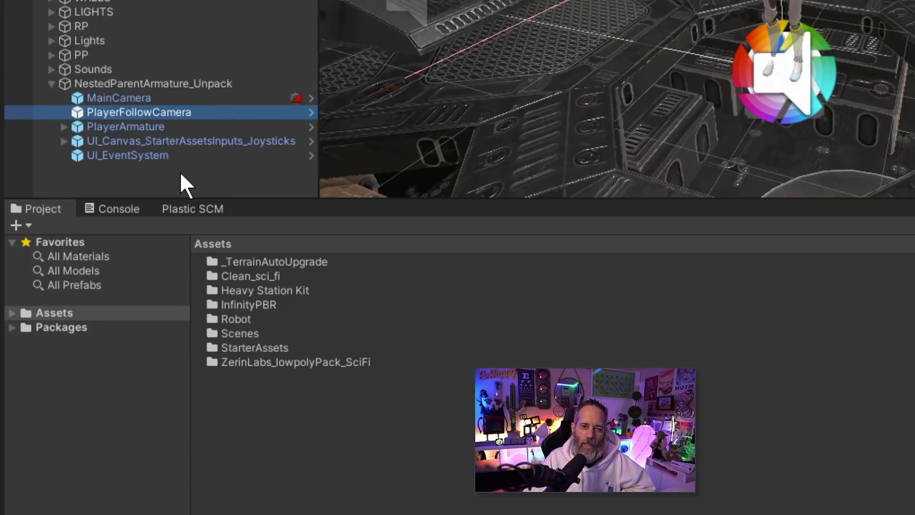
key("Down")
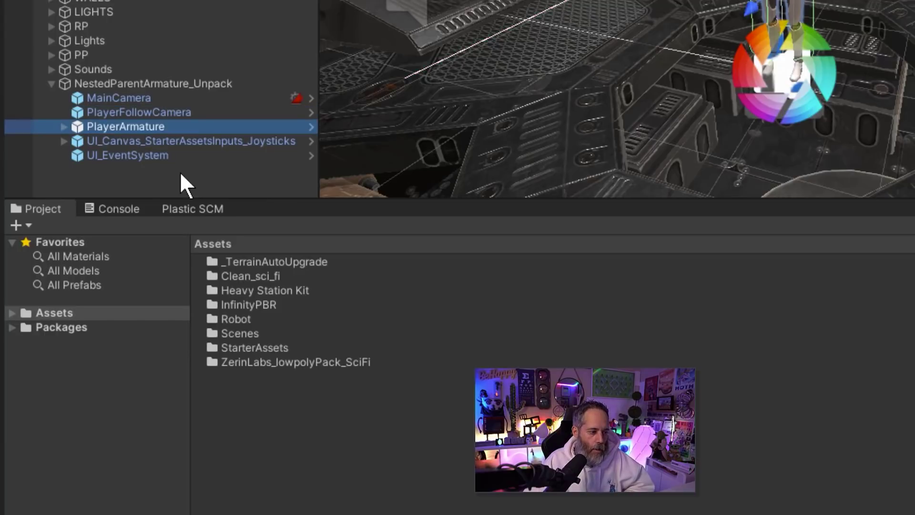
key("Down")
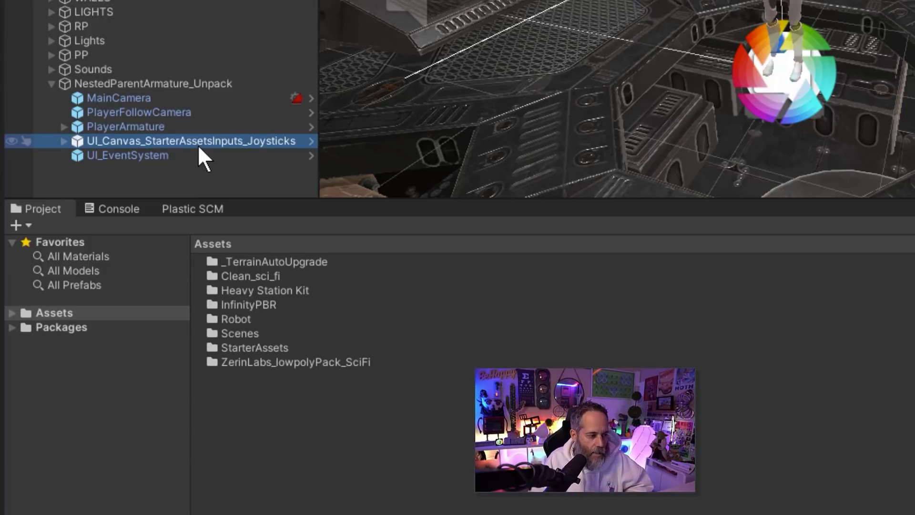
Step: Deactivate UI_Canvas and UI_EventSystem, then expand PlayerArmature's children
left_click(177, 153, "ctrl")
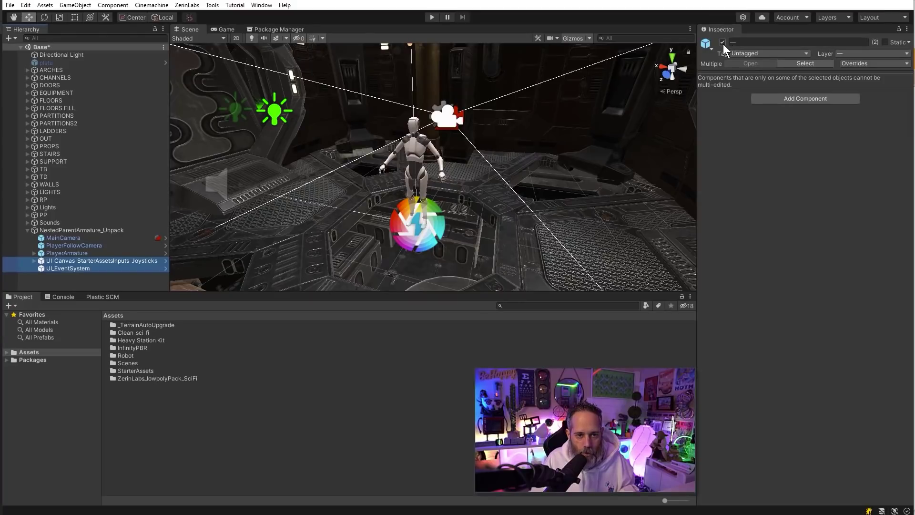
left_click(722, 43)
left_click(101, 253)
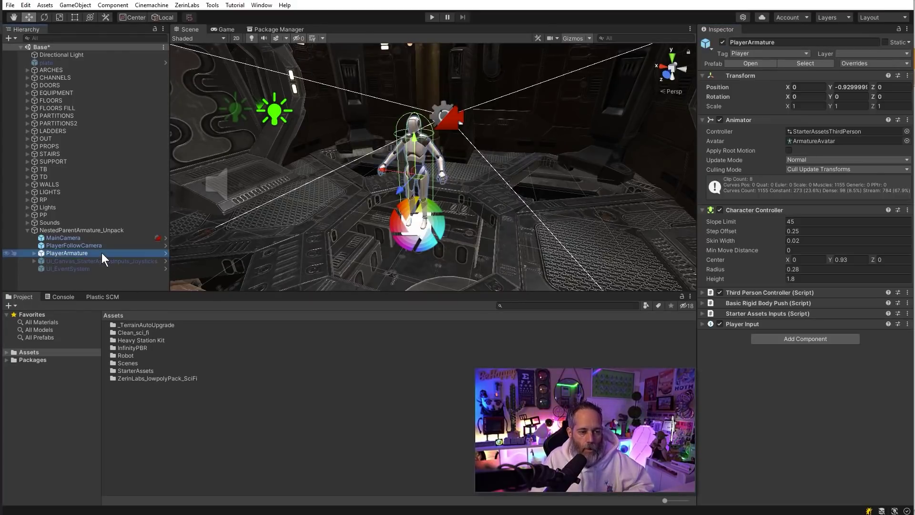
key("Right")
key("Down")
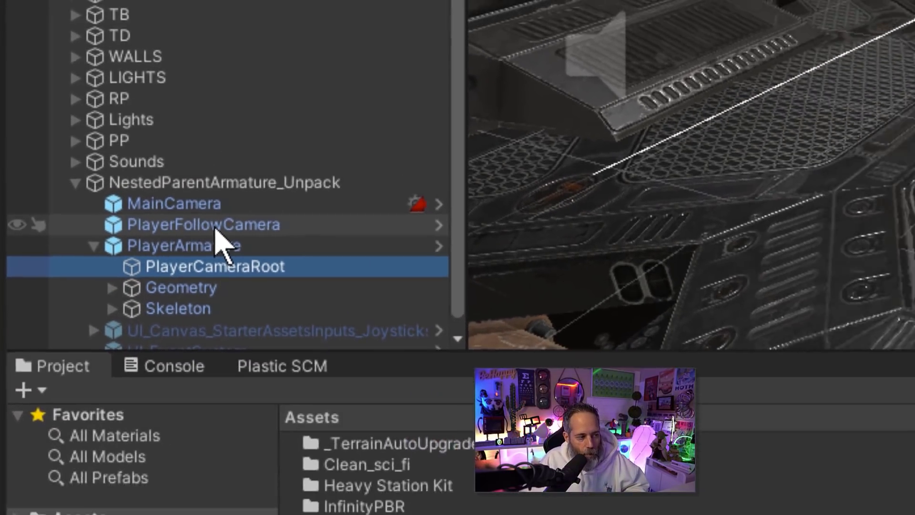
Step: Inspect the follow camera, Geometry and Skeleton, briefly toggling Geometry off and back on
left_click(265, 218)
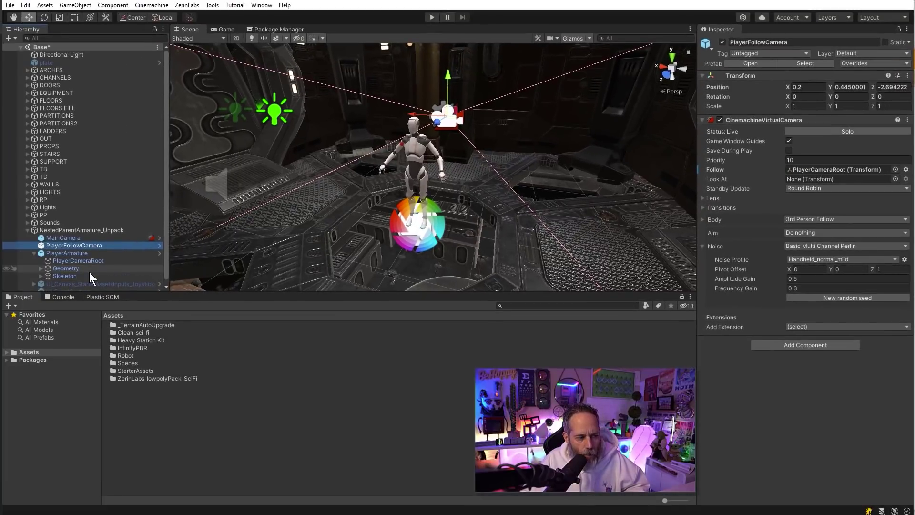
left_click(90, 272)
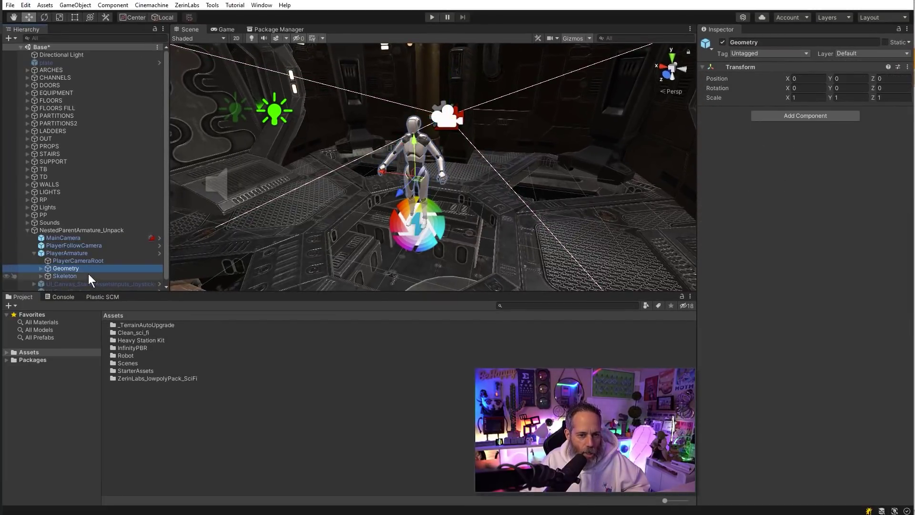
left_click(88, 276)
left_click(89, 270)
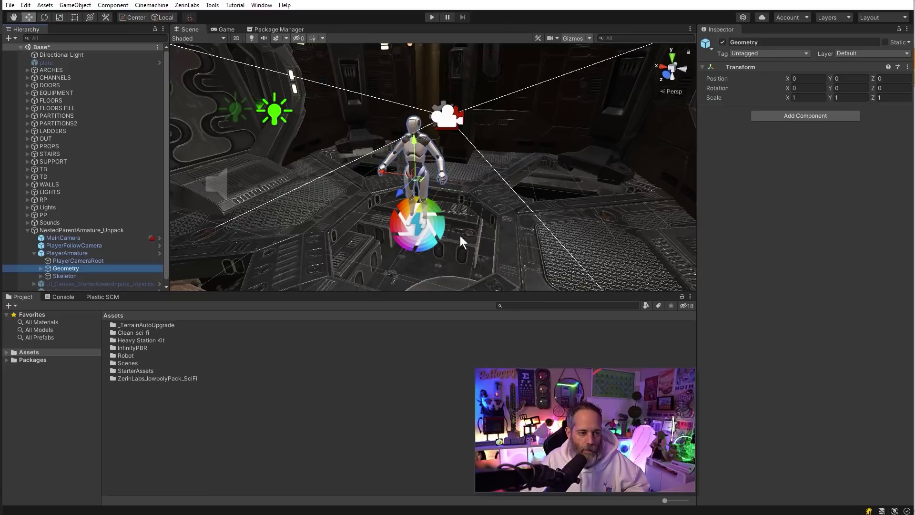
left_click(722, 43)
left_click(722, 43)
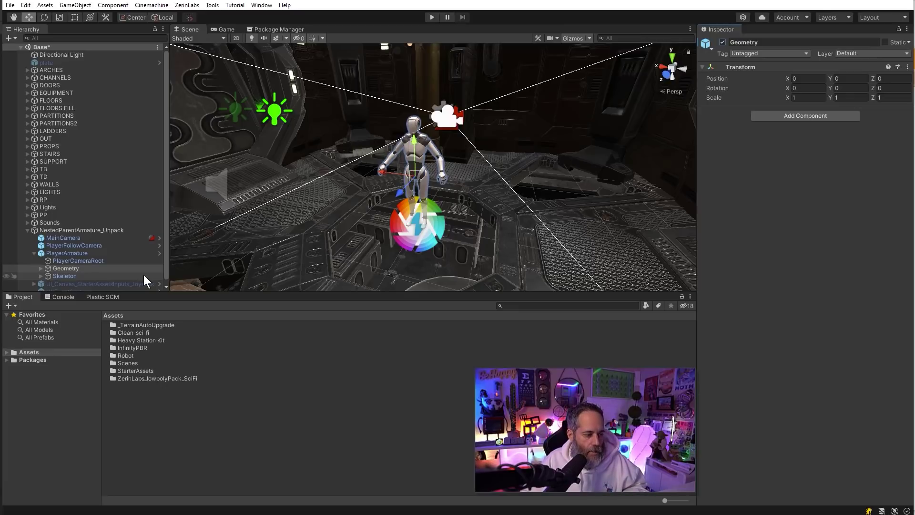
left_click(143, 275, "shift")
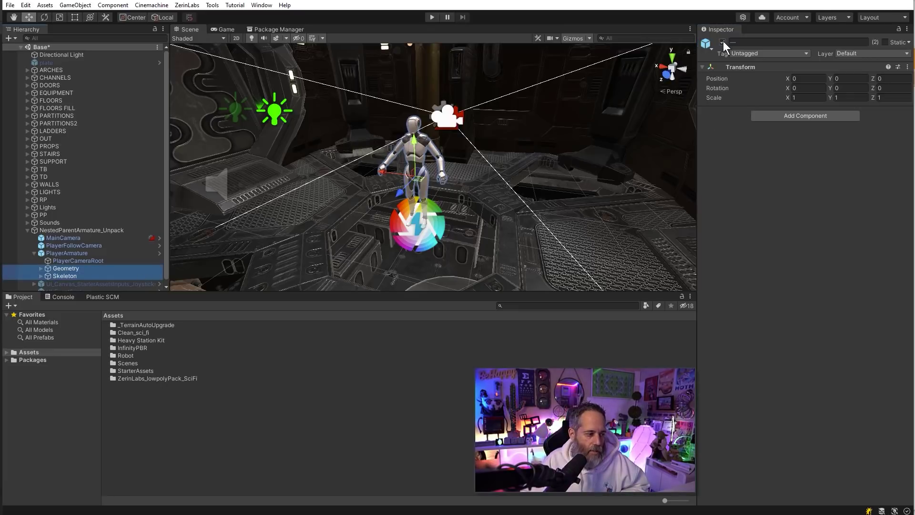
left_click(76, 253)
Step: Unpack PlayerArmature from its prefab
right_click(76, 252)
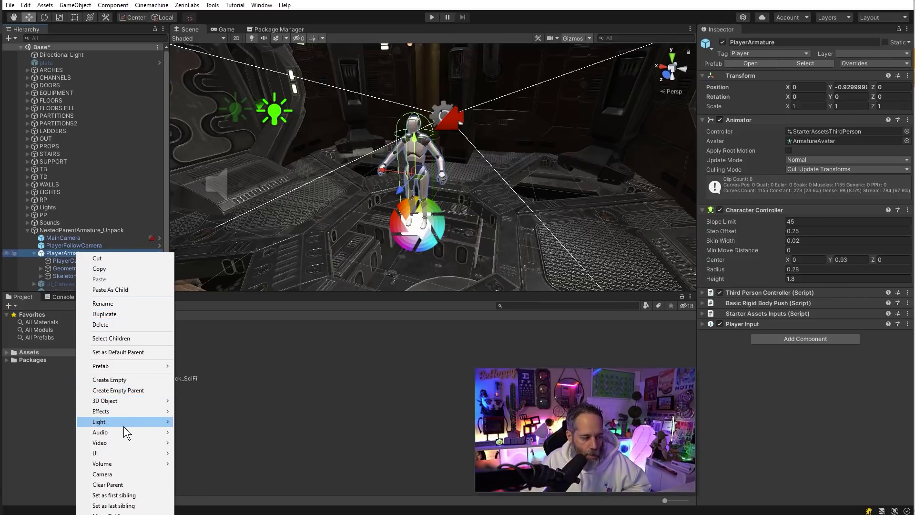
mouse_move(130, 365)
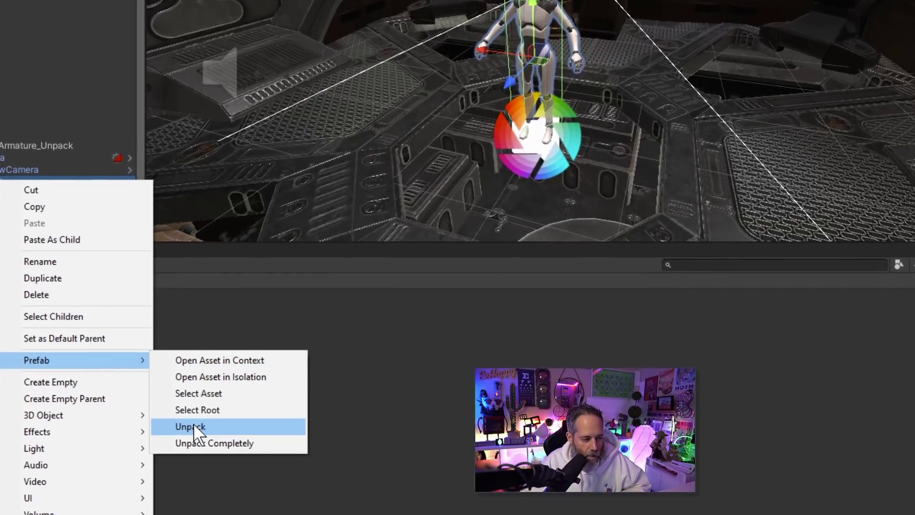
left_click(193, 422)
Step: Deactivate Geometry and Skeleton so the robot body disappears
left_click(83, 267)
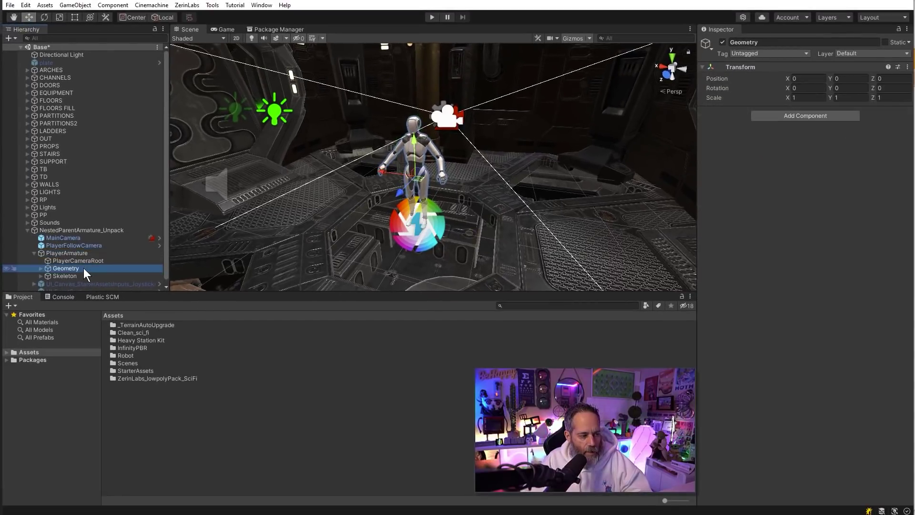
left_click(81, 274, "shift")
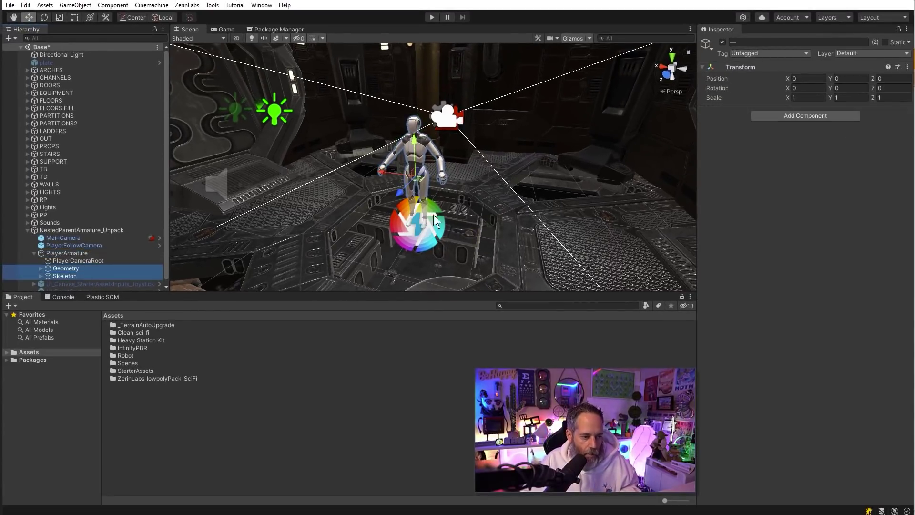
left_click(723, 42)
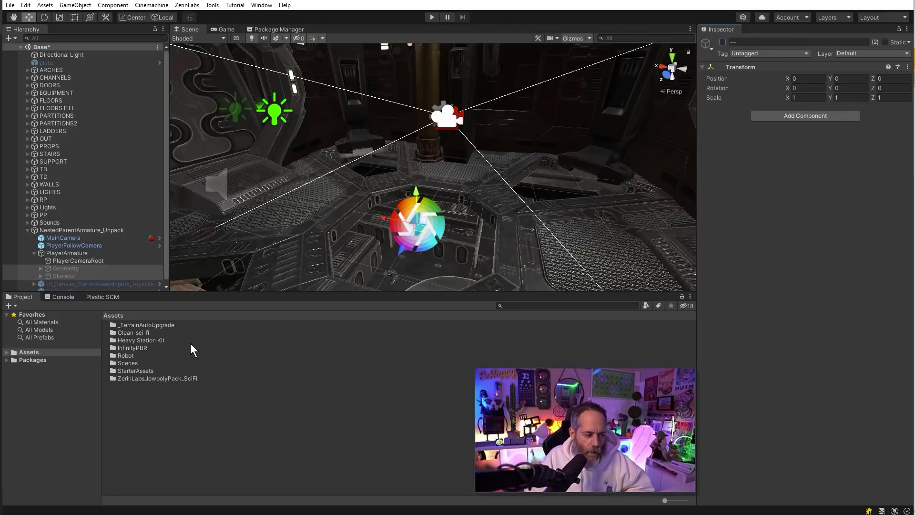
Step: Browse to InfinityPBR > _InfinityPBR Human - Humans > _Prefabs > Characters and drop Human Female (v4) under PlayerArmature
double_click(118, 349)
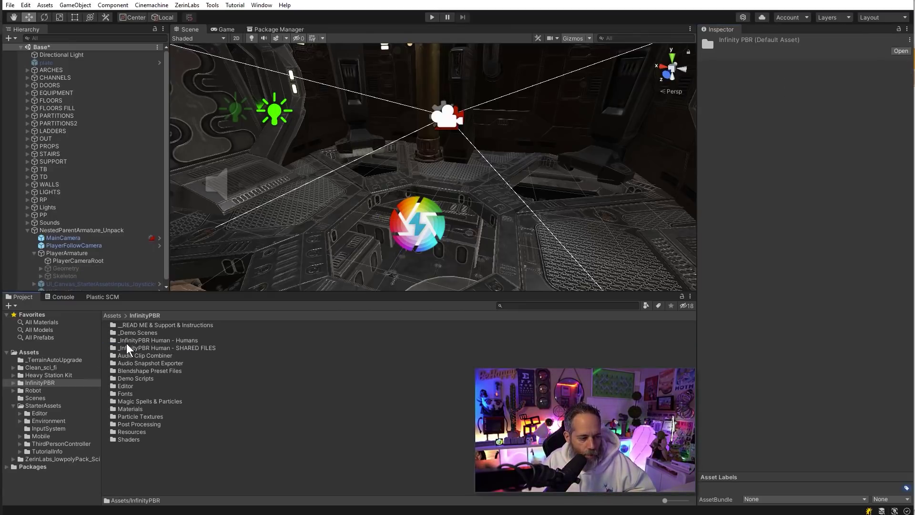
left_click(131, 332)
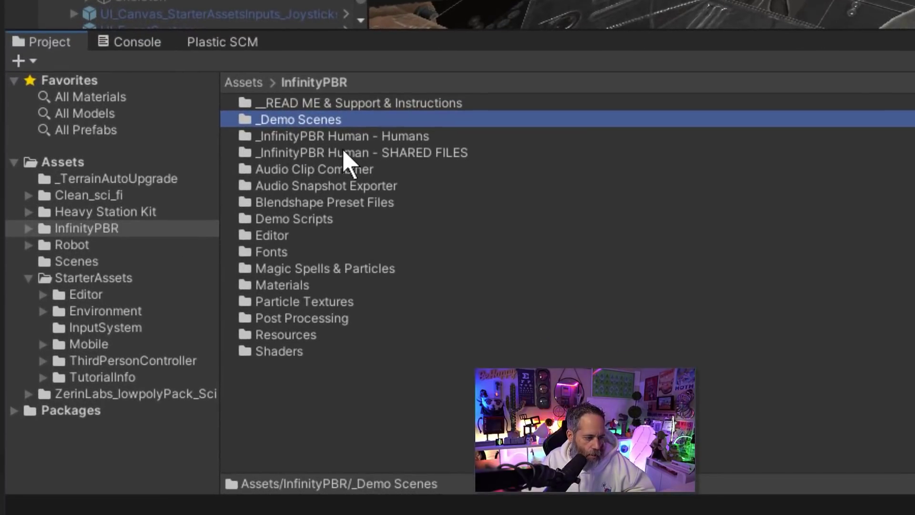
double_click(357, 136)
double_click(292, 103)
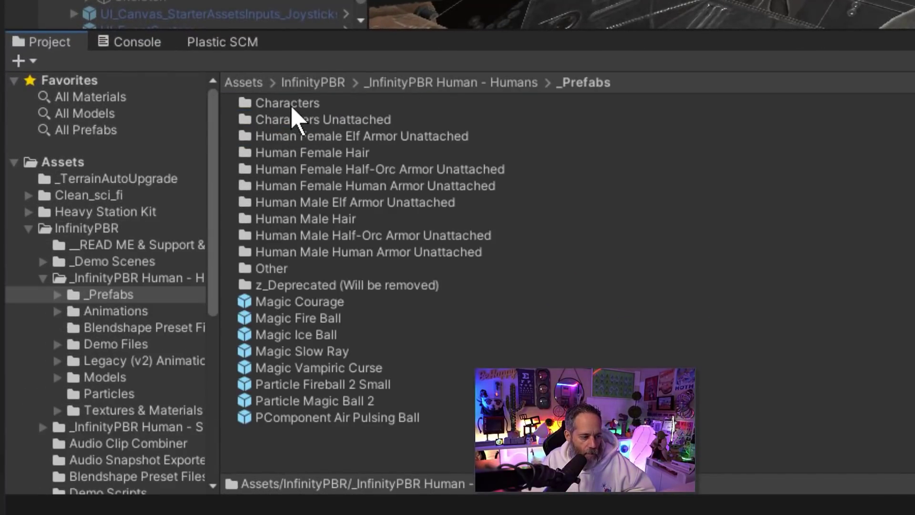
left_click(291, 106)
double_click(293, 107)
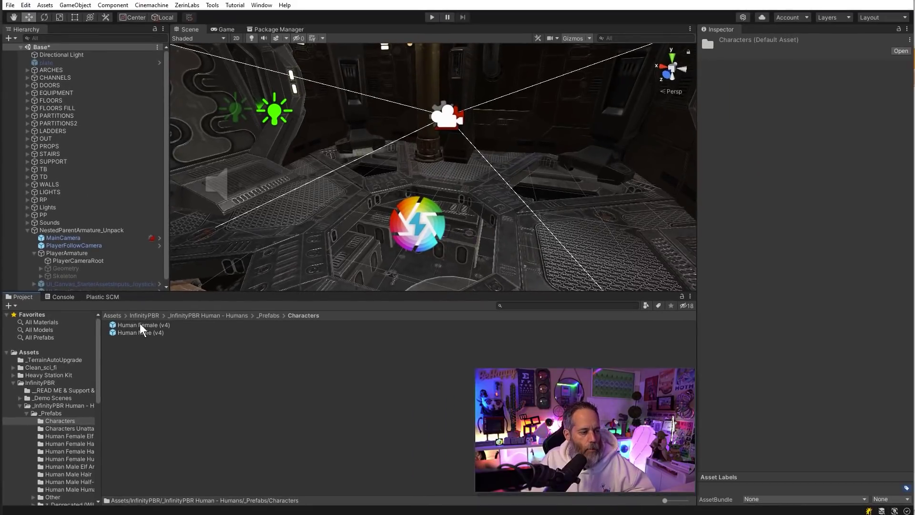
left_click(300, 103)
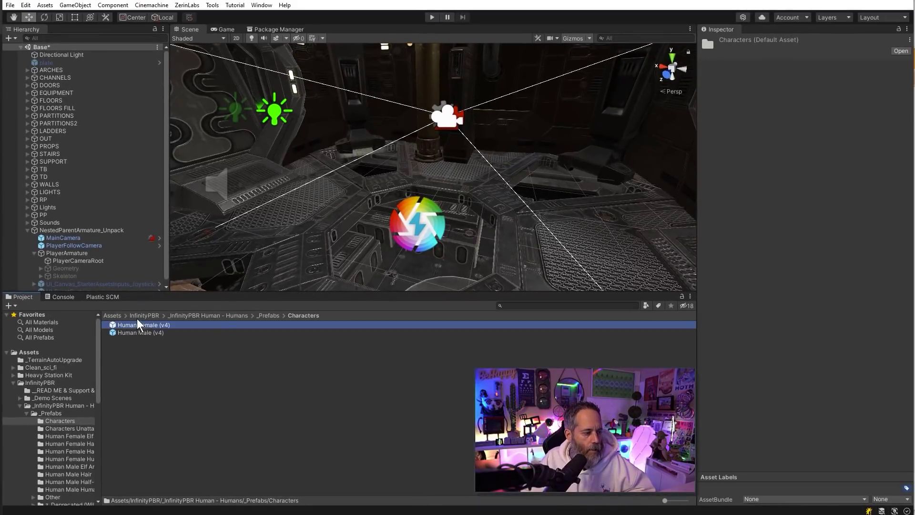
left_click_drag(71, 259, 70, 255)
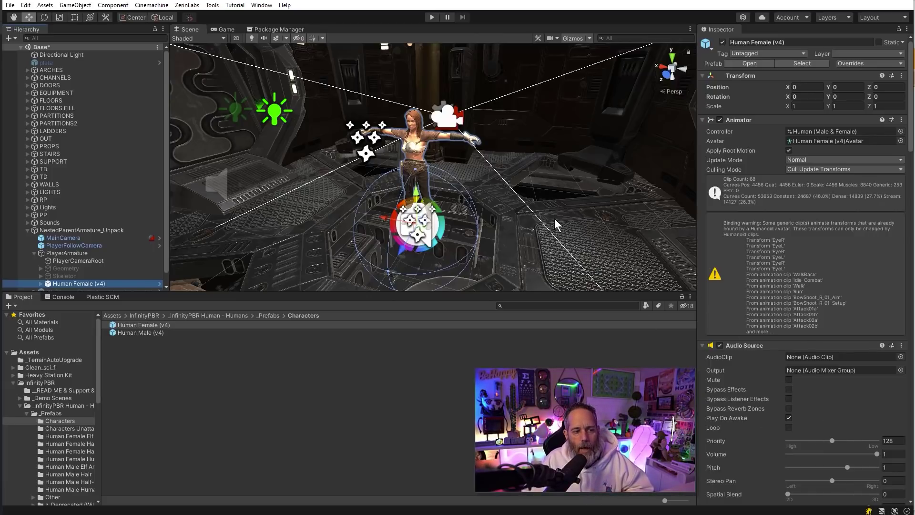
left_click(432, 18)
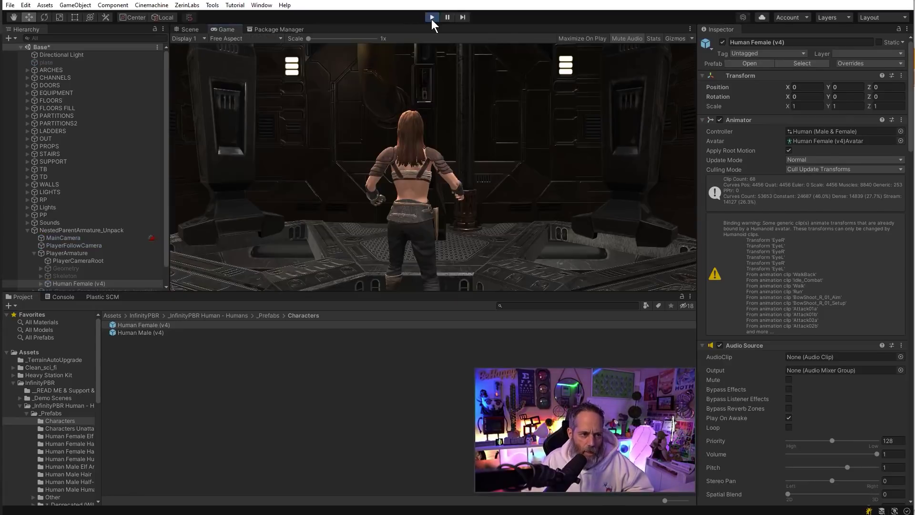
key("w")
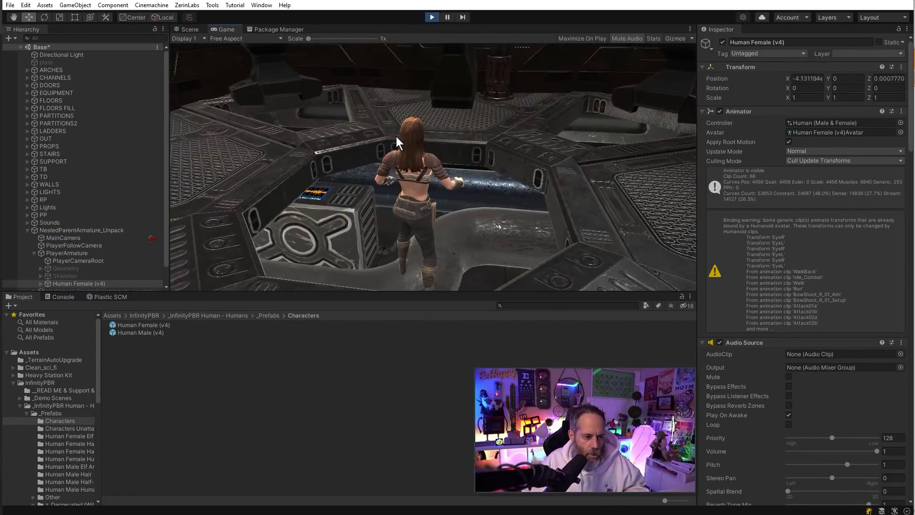
key("w")
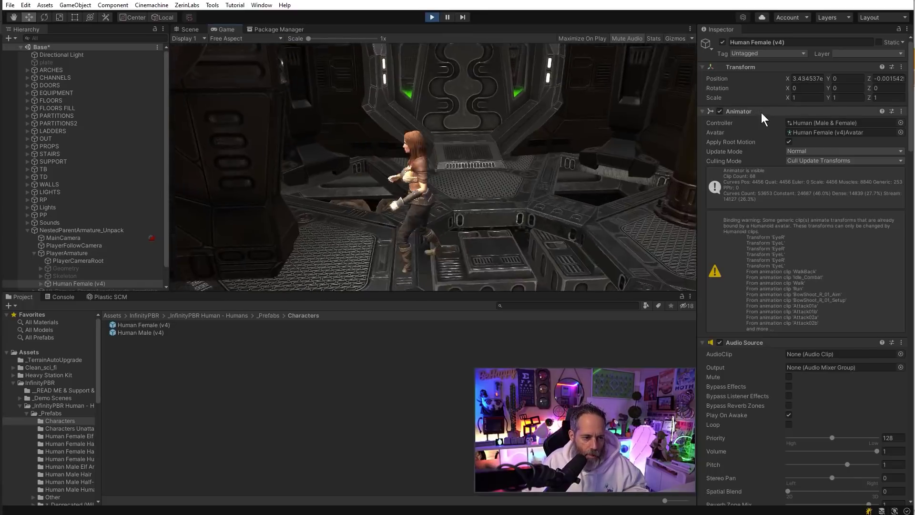
key("s")
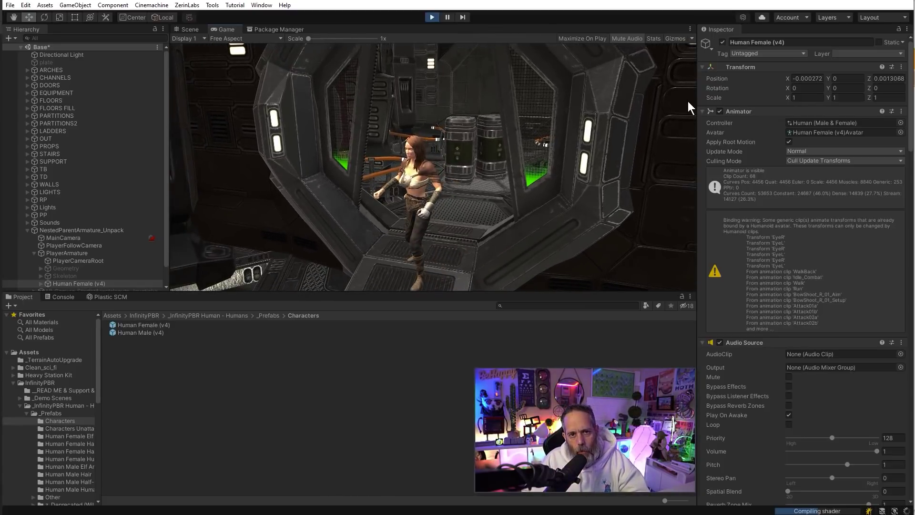
key("ctrl+p")
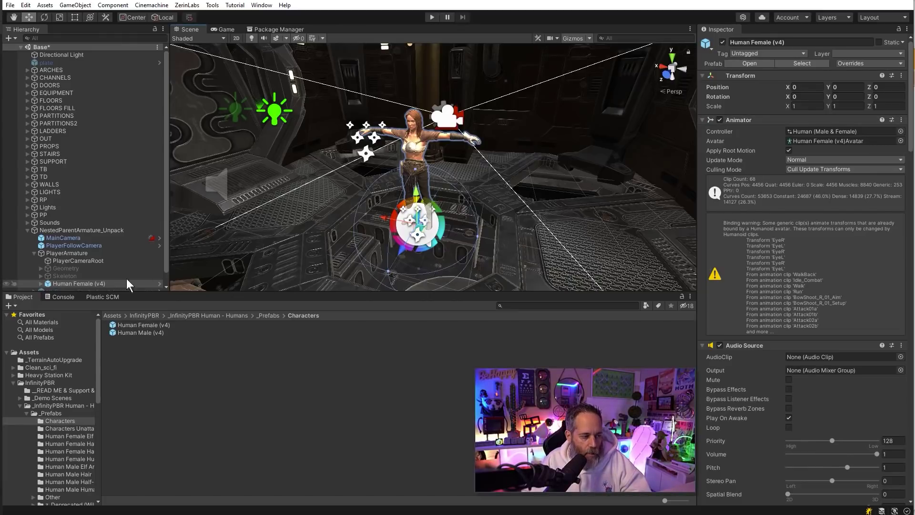
left_click(105, 284)
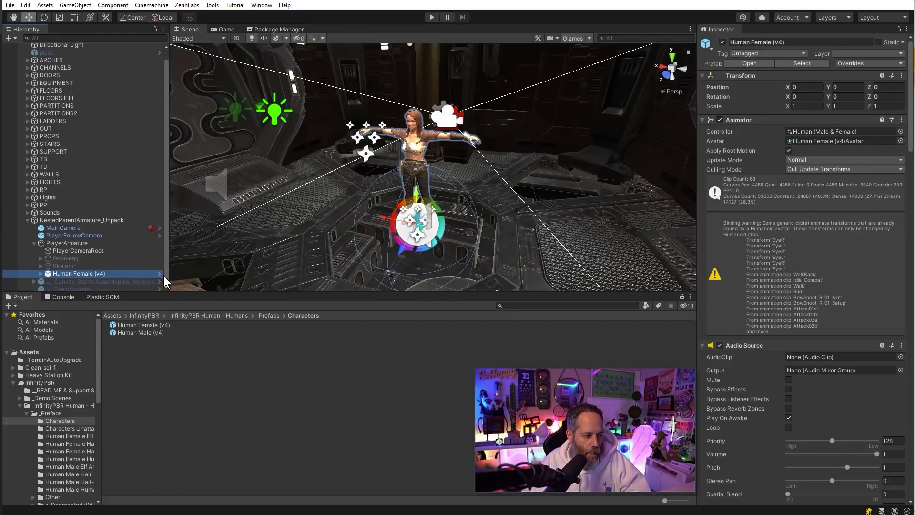
Step: Remove the Animator component from Human Female (v4)
left_click(84, 242)
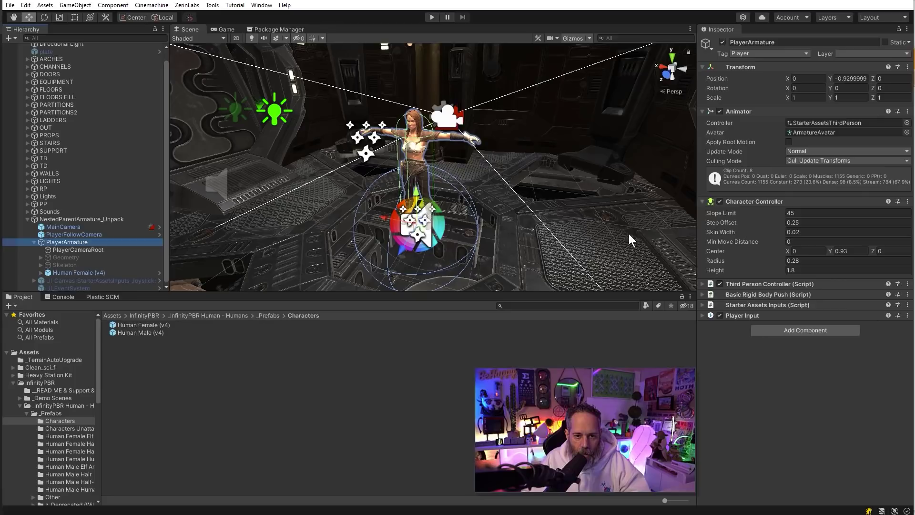
left_click(85, 273)
right_click(745, 119)
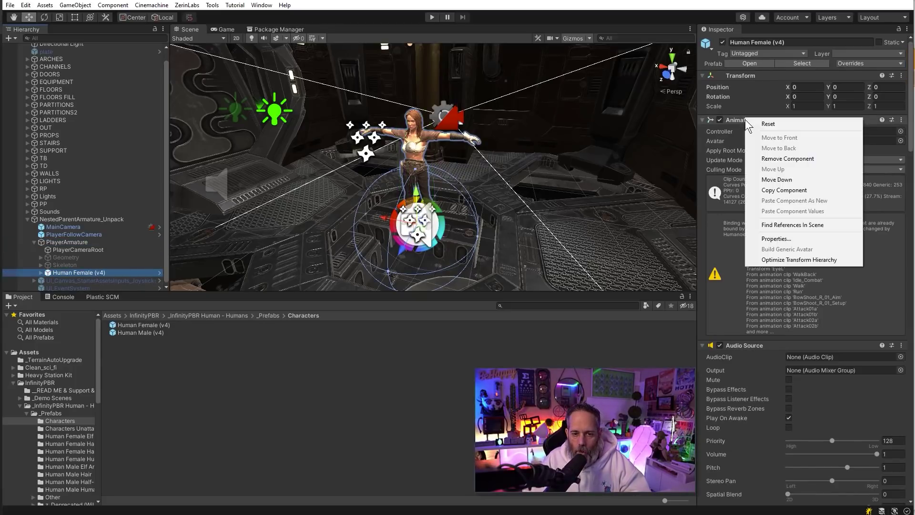
left_click(765, 160)
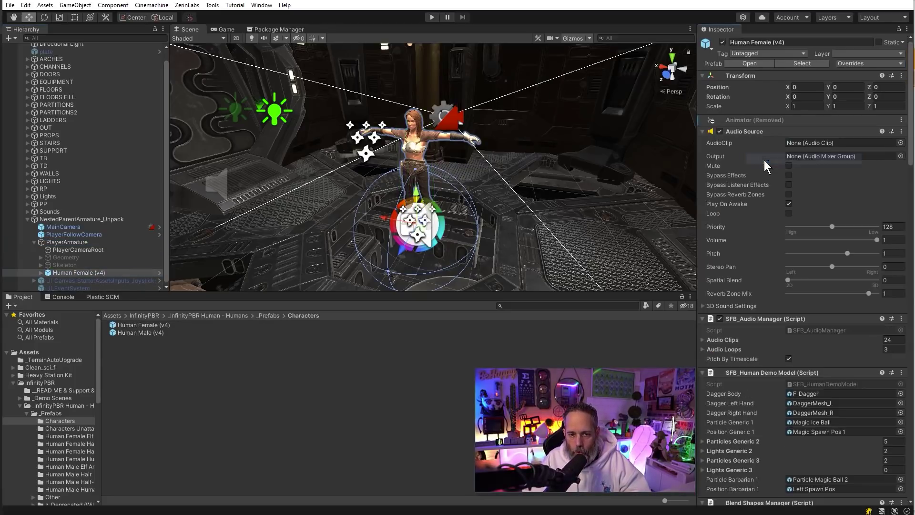
Step: Collapse the Audio Source, SFB and Blend Shapes component headers
left_click(740, 132)
left_click(742, 142)
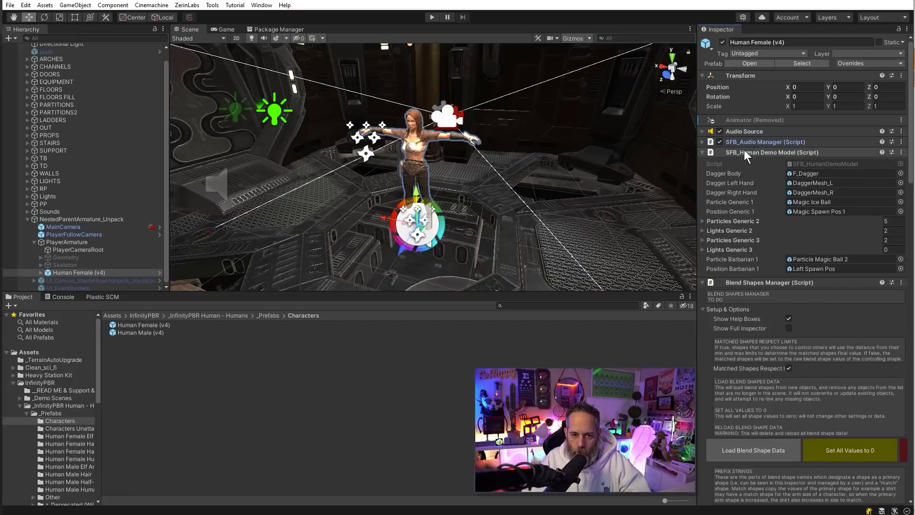
left_click(744, 152)
left_click(745, 163)
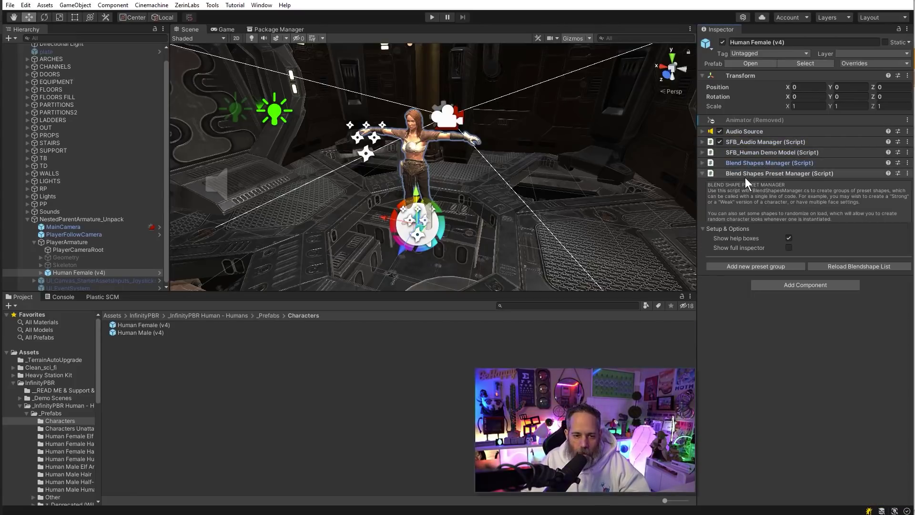
left_click(745, 177)
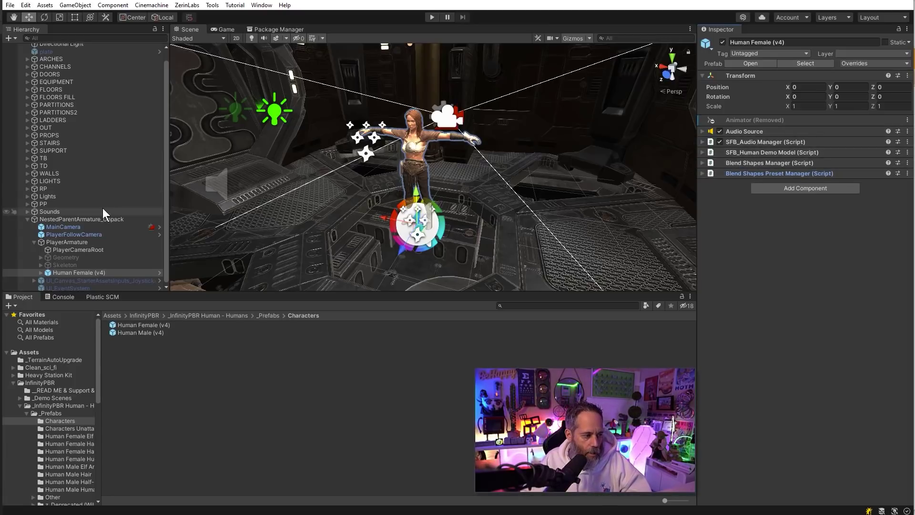
Step: Search 'female v4' and assign Human Female (v4)Avatar to PlayerArmature's Animator Avatar field
left_click(68, 242)
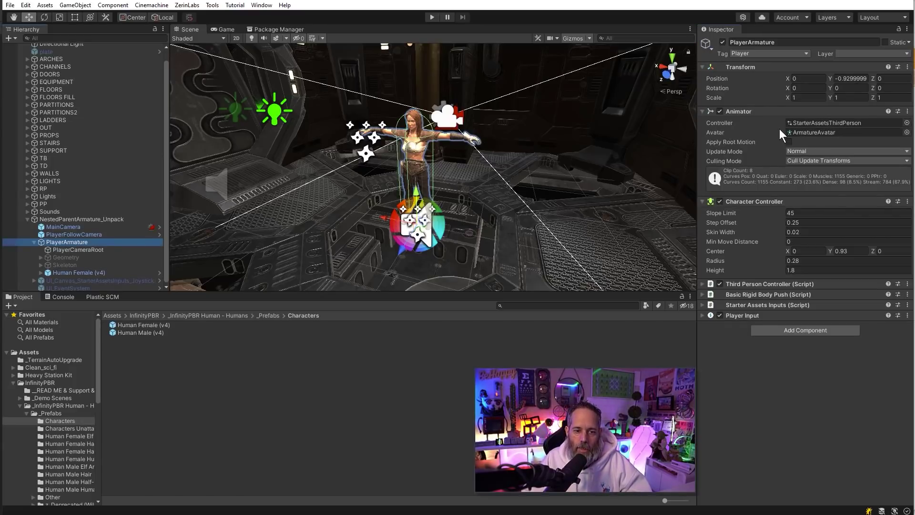
left_click(906, 132)
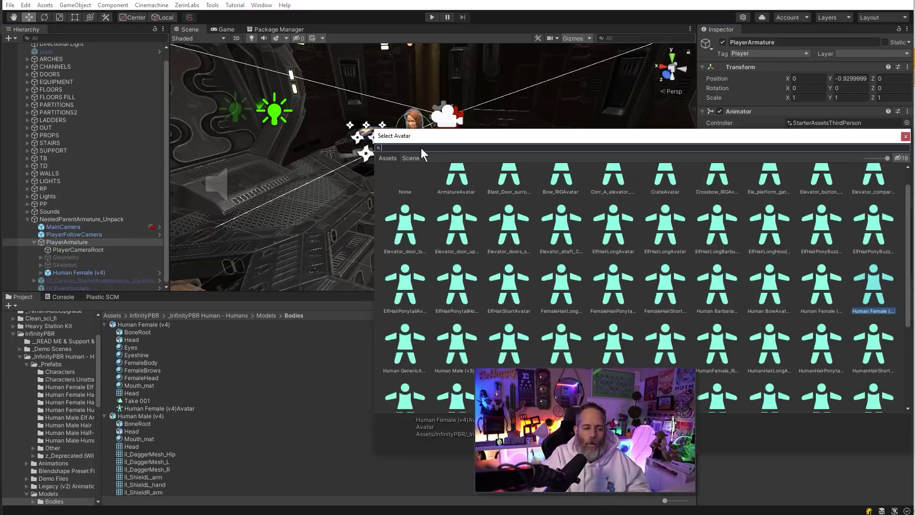
type("femail")
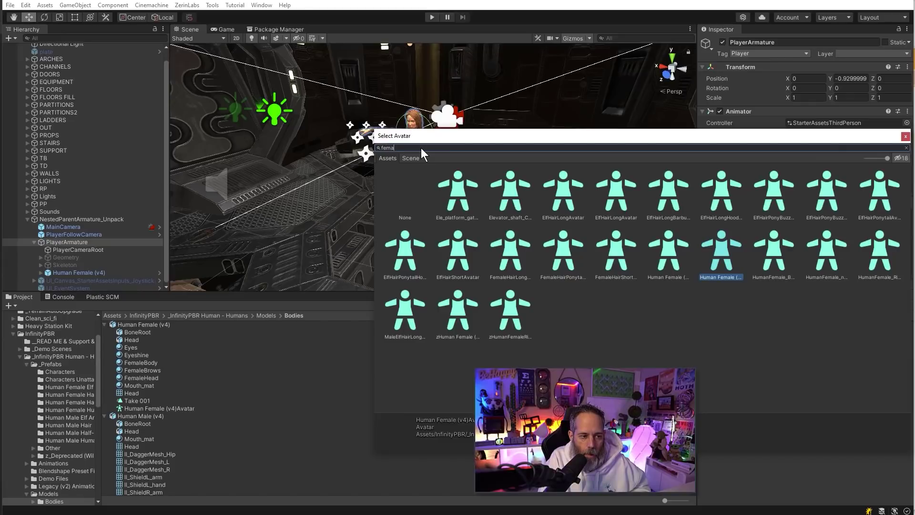
key("BackSpace")
key("BackSpace")
type("le")
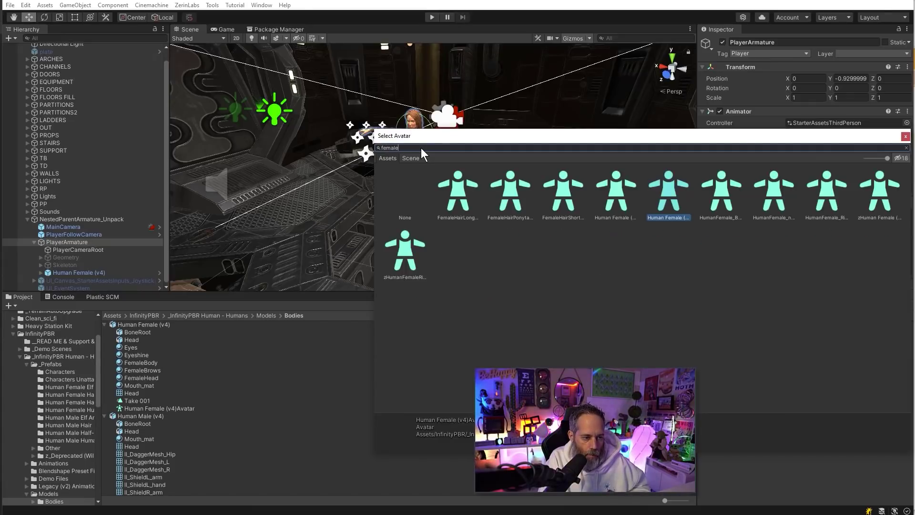
type(" v4")
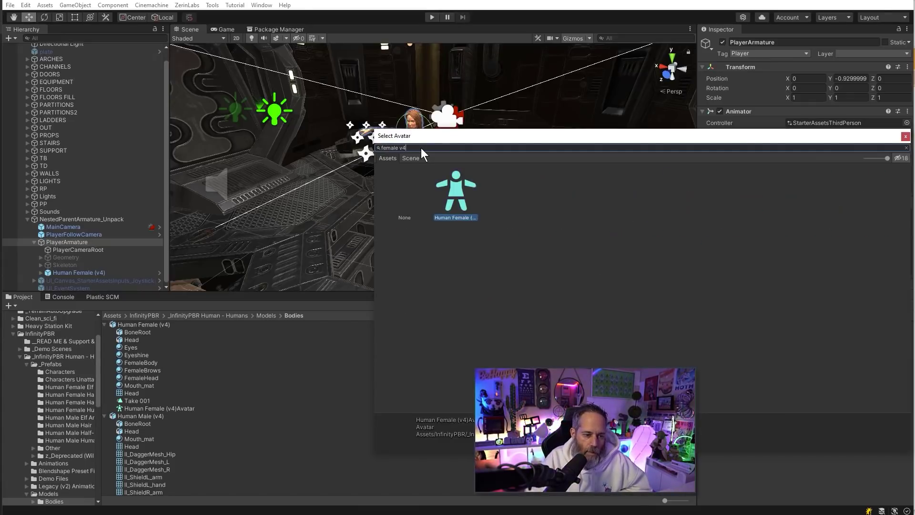
double_click(450, 193)
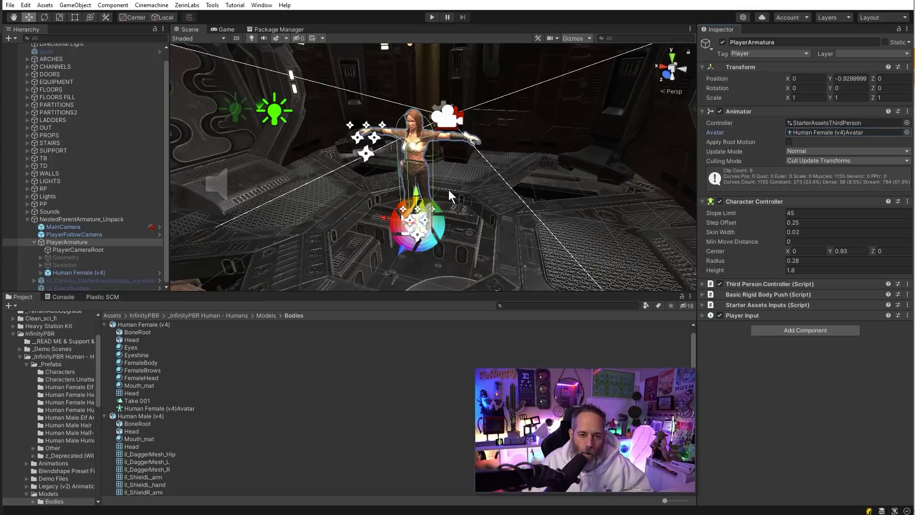
Step: Play-test Human Female (v4), running and jumping through the Base station doorway and room, then exit Play mode
left_click(433, 16)
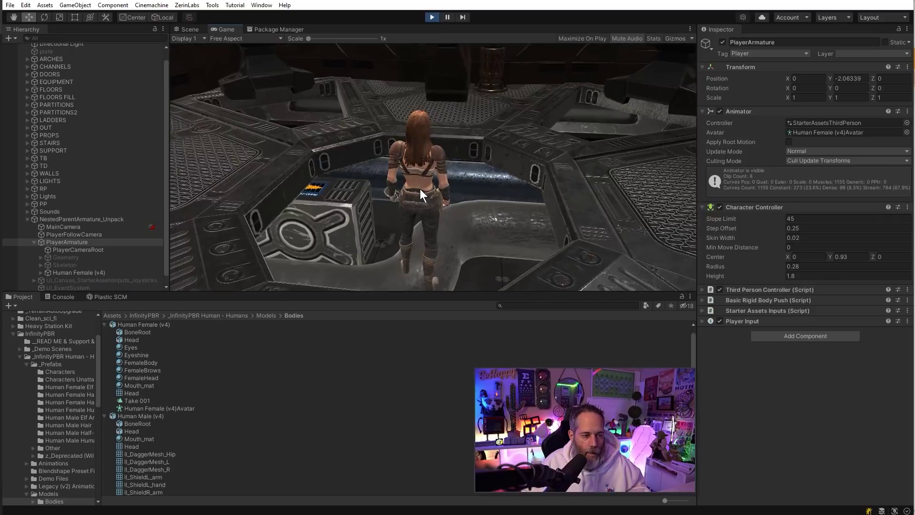
key("space")
key("w")
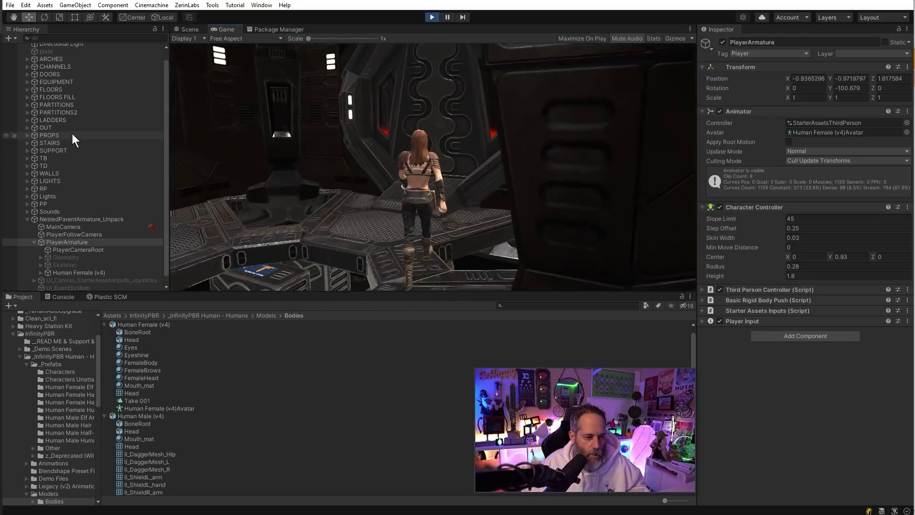
key("w")
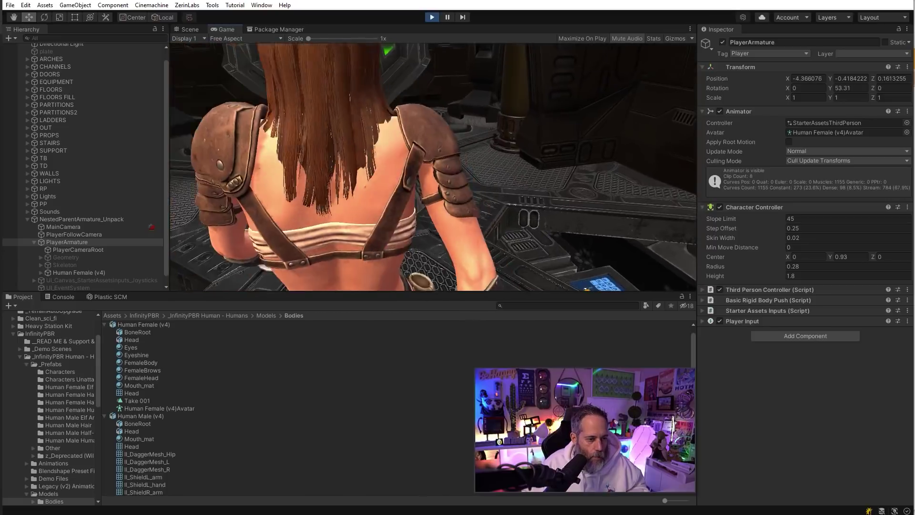
key("w")
key("space")
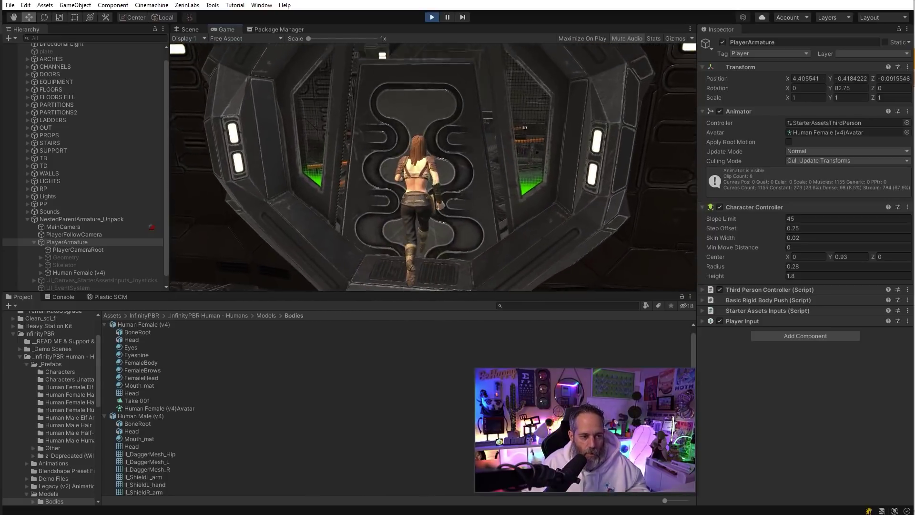
key("w")
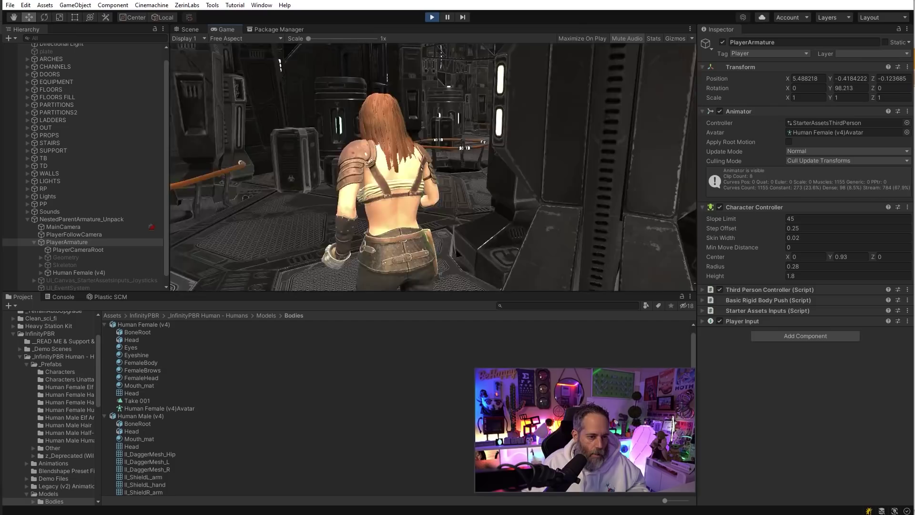
key("w")
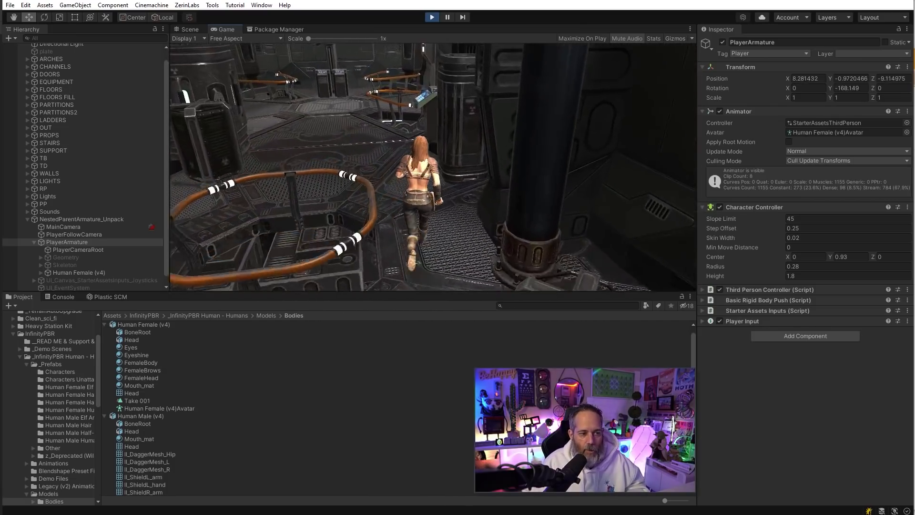
key("w")
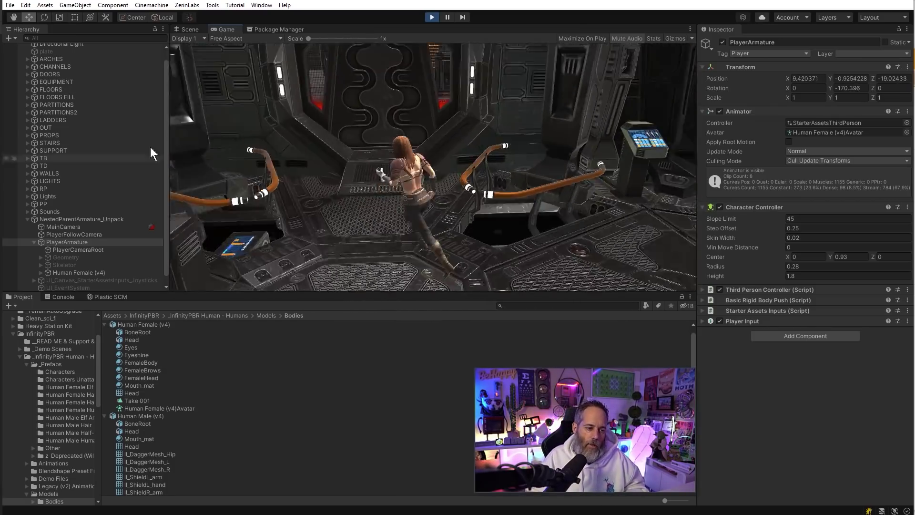
key("w")
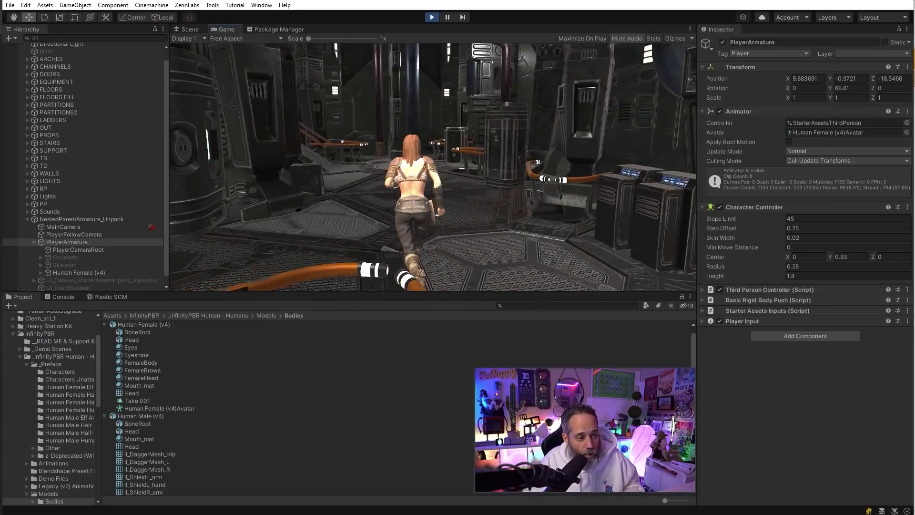
key("w")
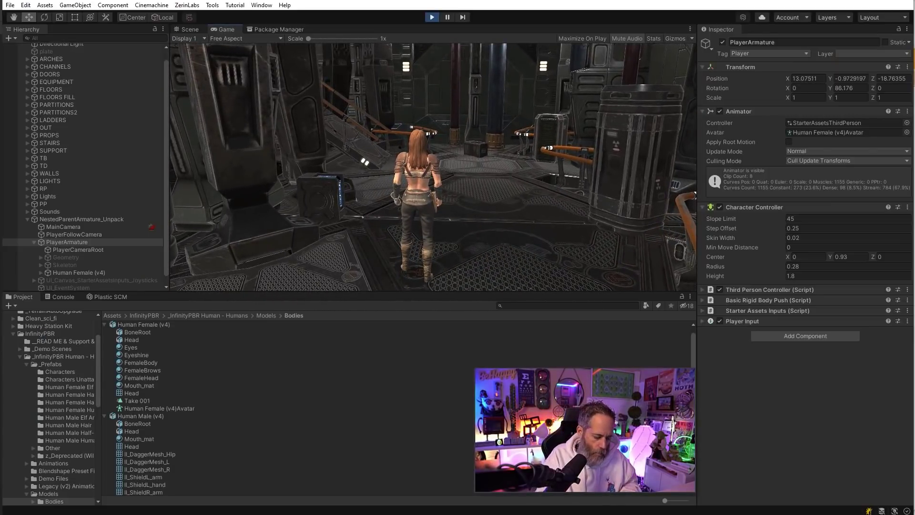
key("ctrl+p")
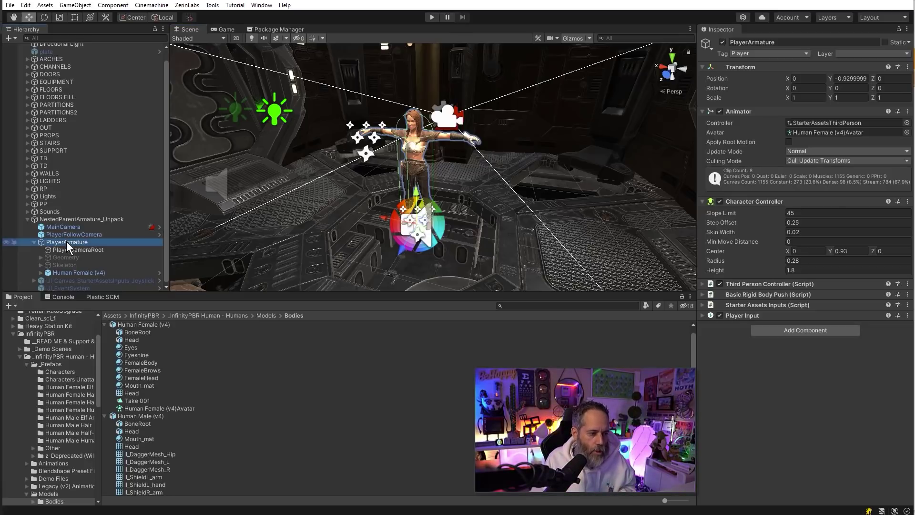
Step: Expand Player Input and Third Person Controller to review Move Speed 2, Sprint Speed 5.335, Jump Height 1.2, Gravity -15
left_click(759, 315)
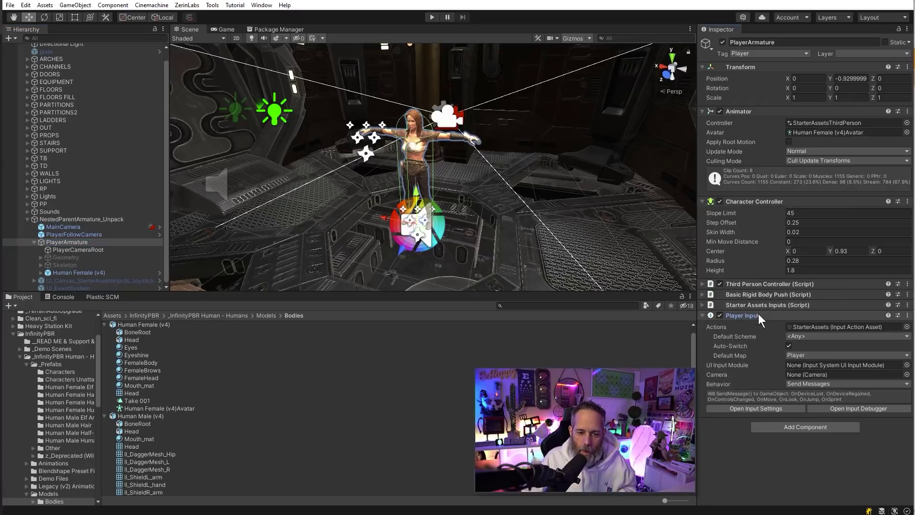
left_click(770, 284)
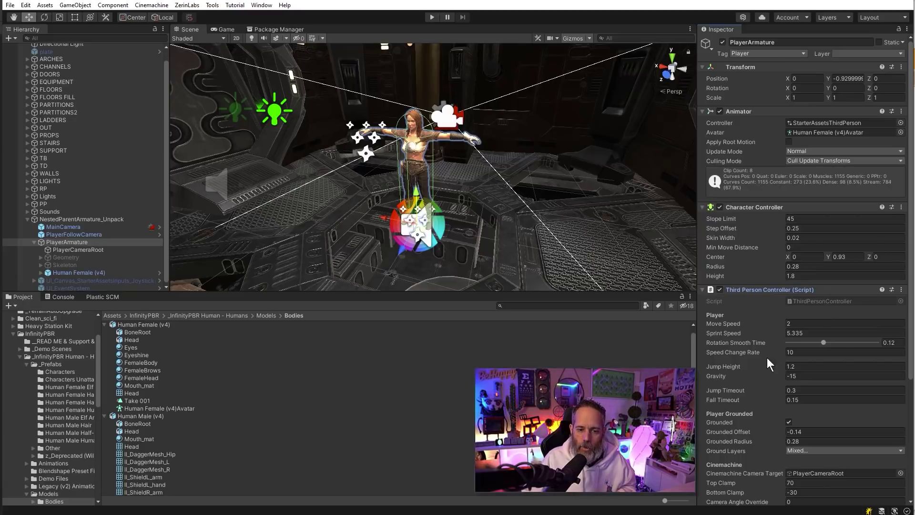
scroll(848, 434, "down", 6)
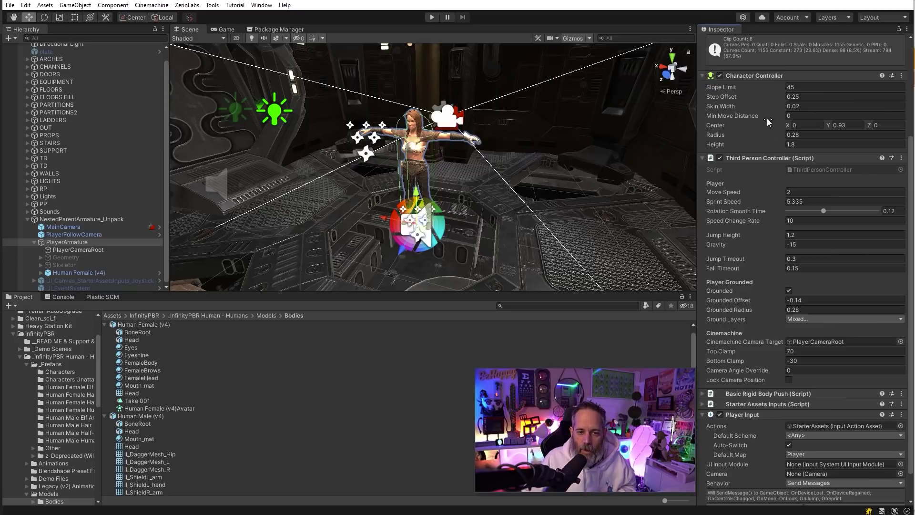
left_click_drag(912, 344, 912, 347)
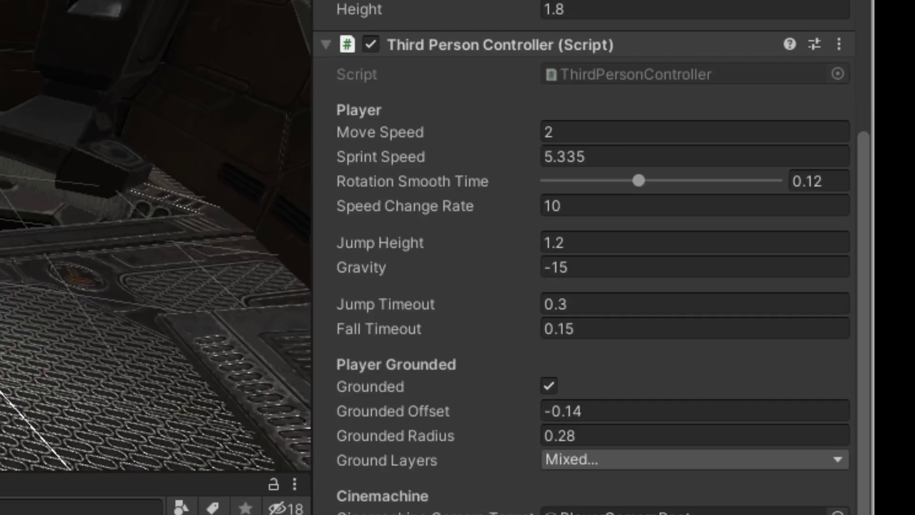
left_click(575, 460)
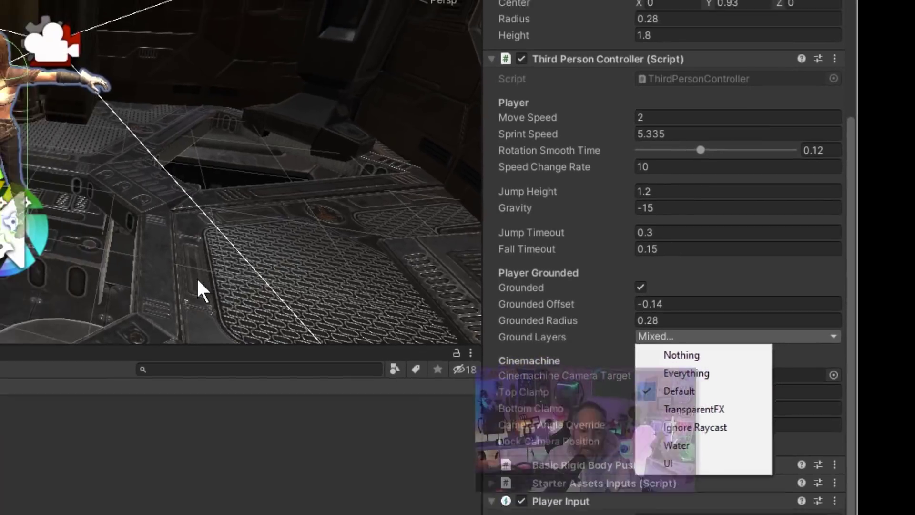
left_click(55, 262)
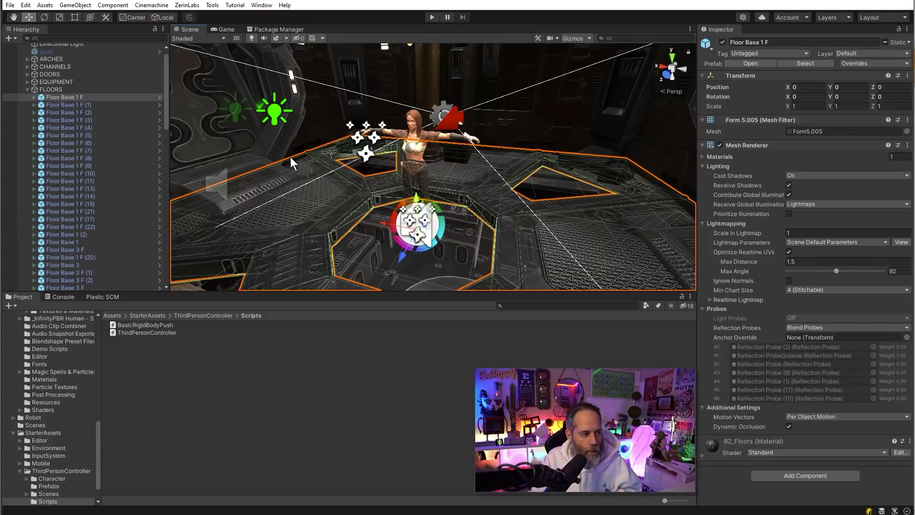
left_click(416, 154)
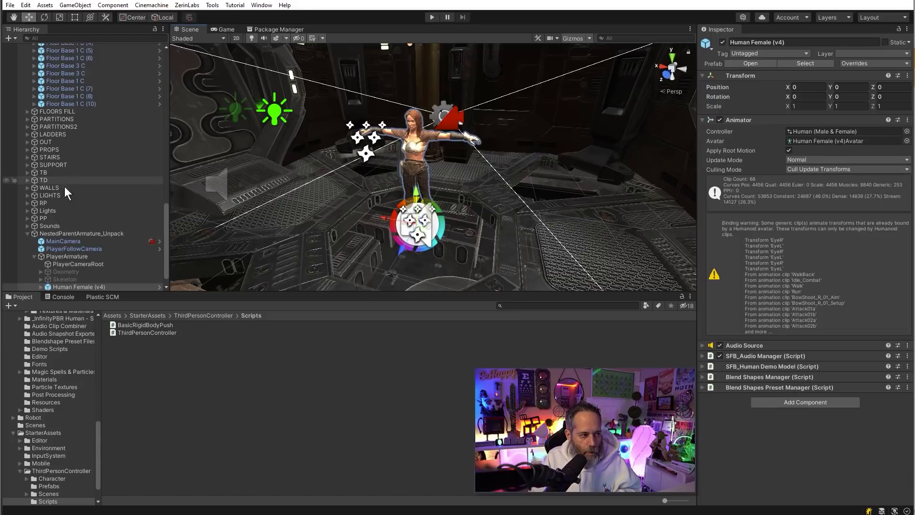
left_click(67, 257)
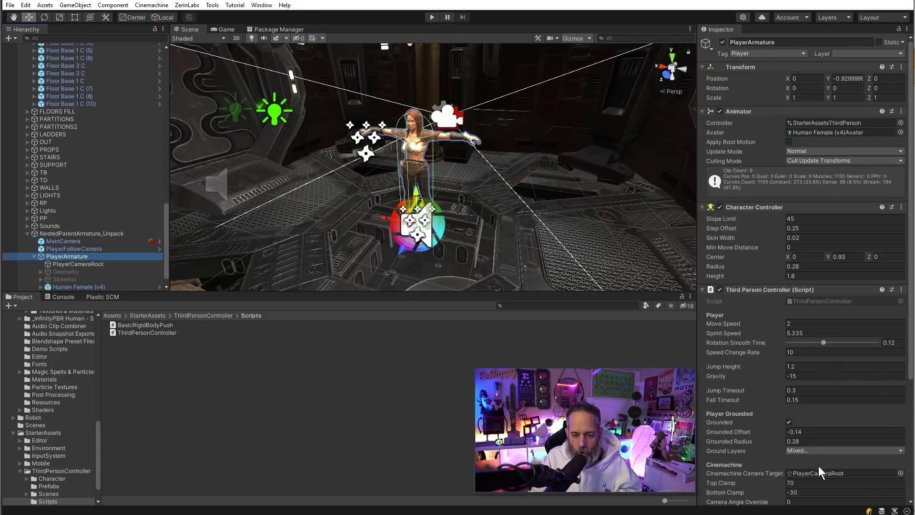
left_click(814, 450)
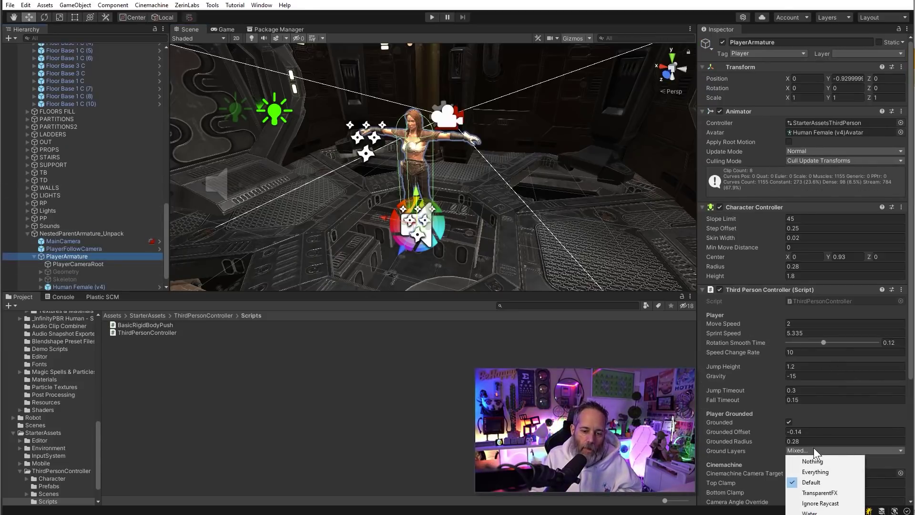
left_click(843, 419)
scroll(829, 362, "down", 5)
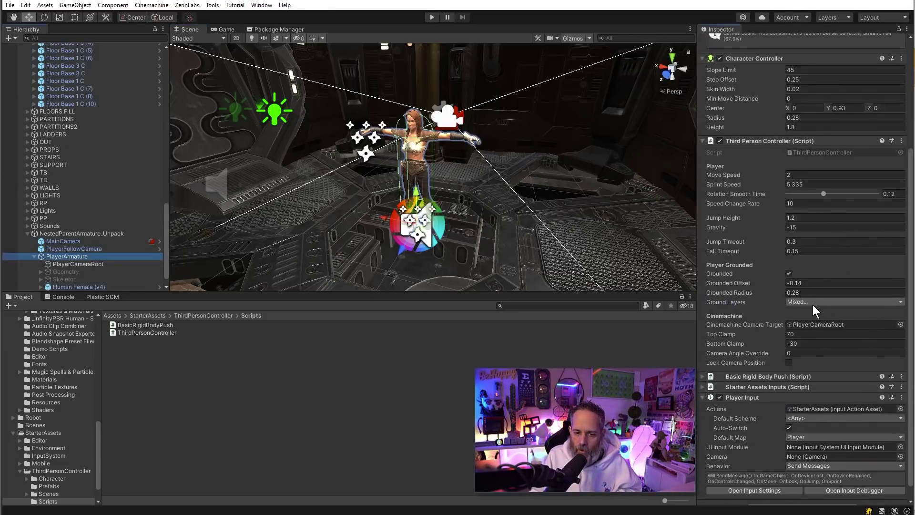
left_click(812, 303)
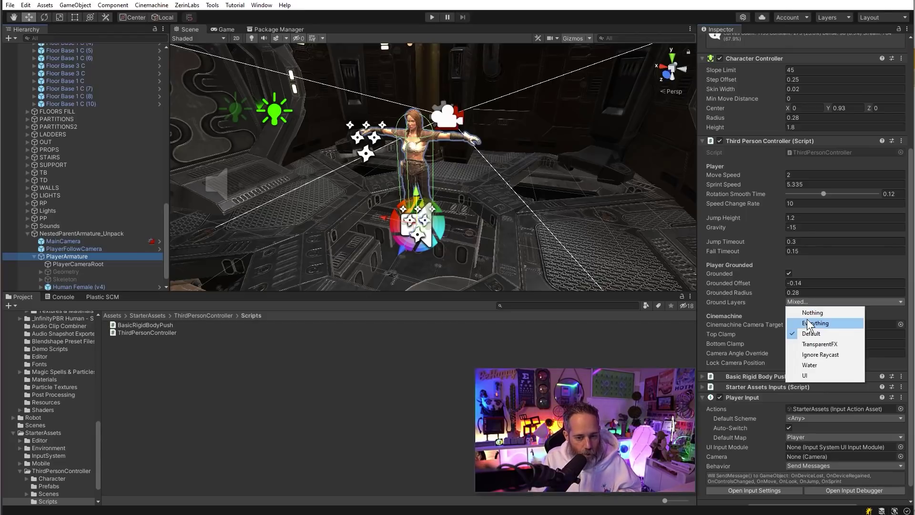
left_click(742, 322)
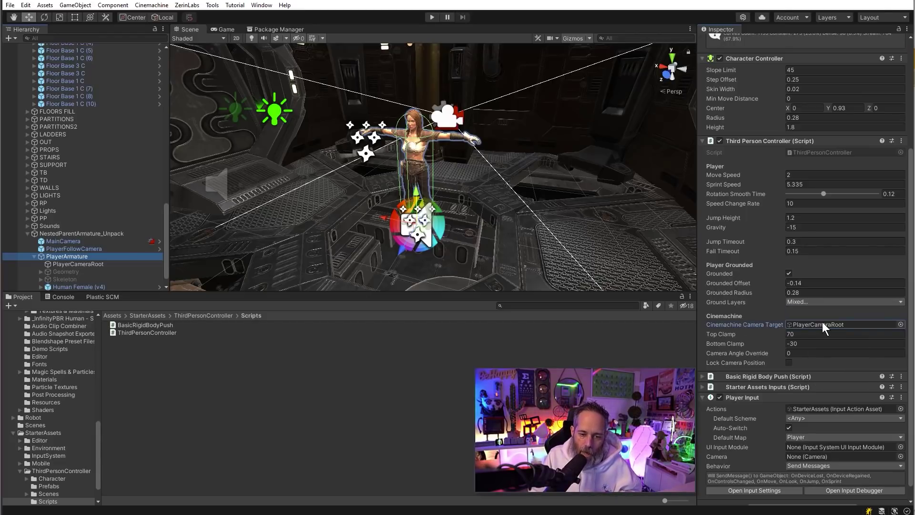
left_click(778, 353)
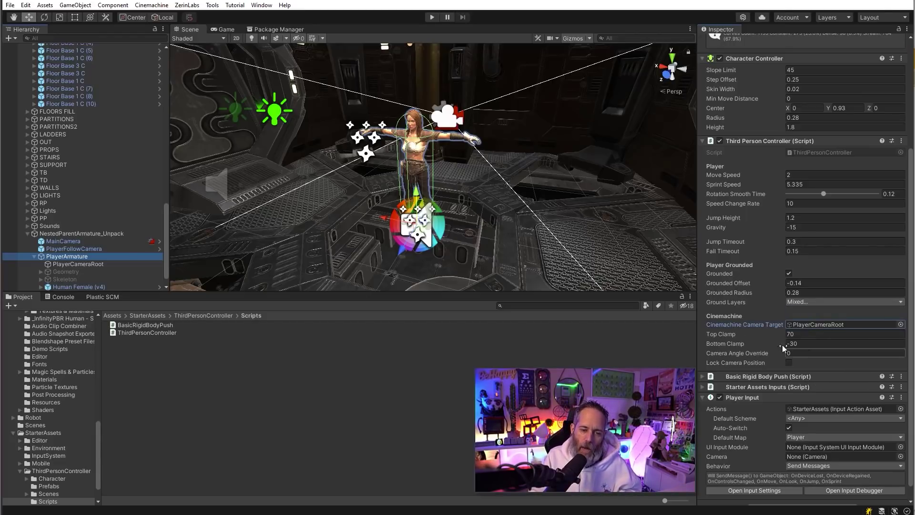
left_click(782, 344)
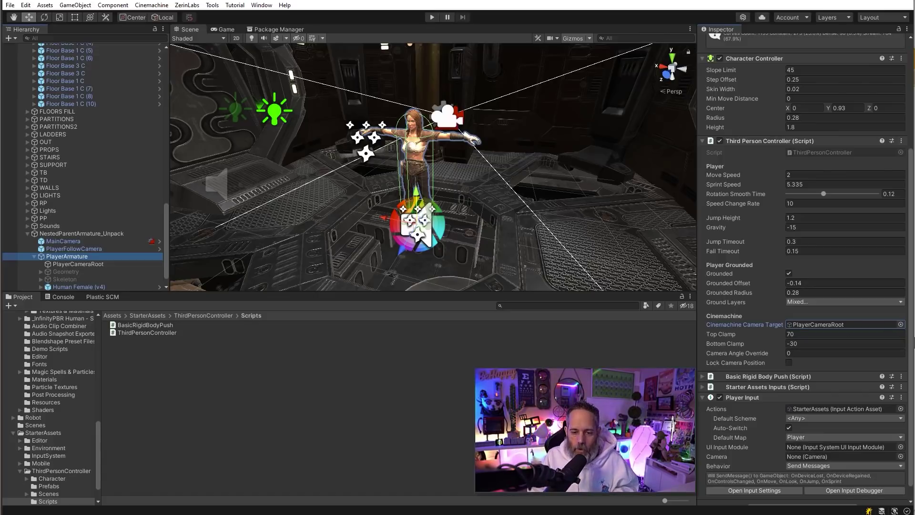
Step: Scroll the Inspector down to PlayerArmature's Starter Assets Inputs component settings
scroll(909, 378, "down", 1)
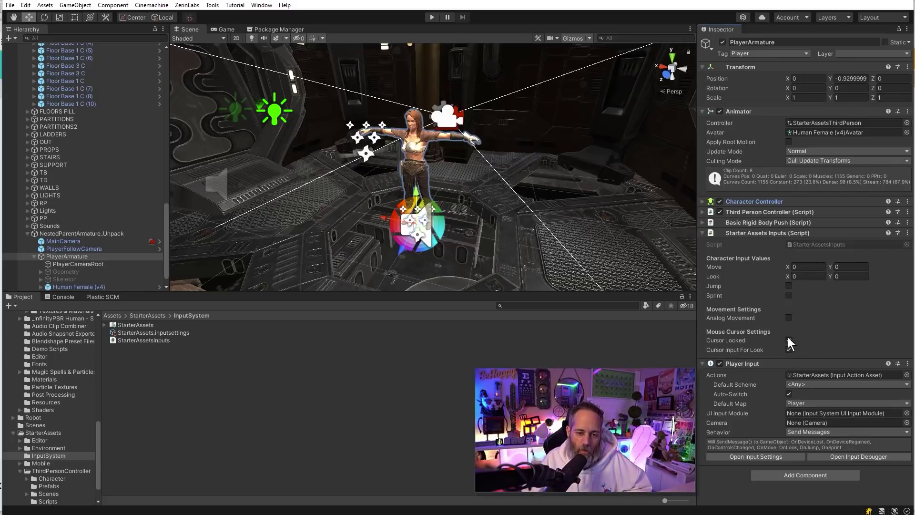
Step: Open the StarterAssetsInputs script in Rider and scroll through its code
double_click(799, 243)
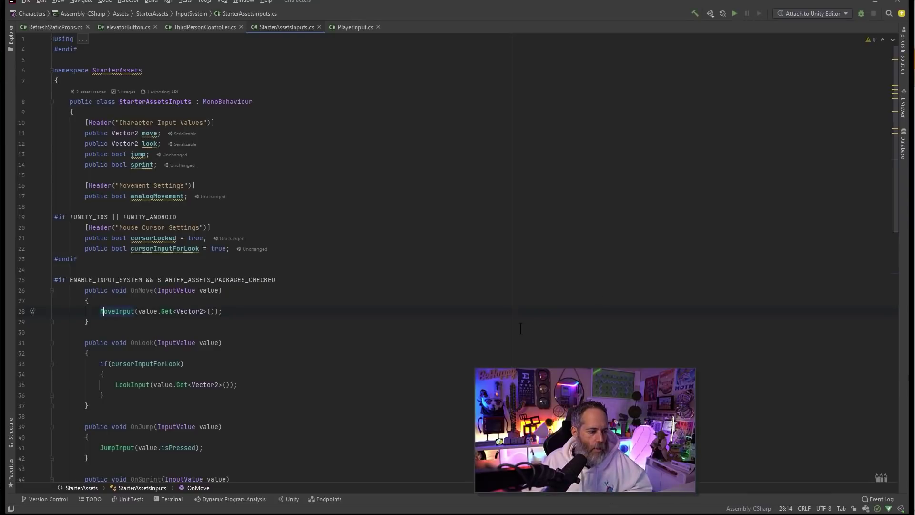
scroll(519, 330, "down", 13)
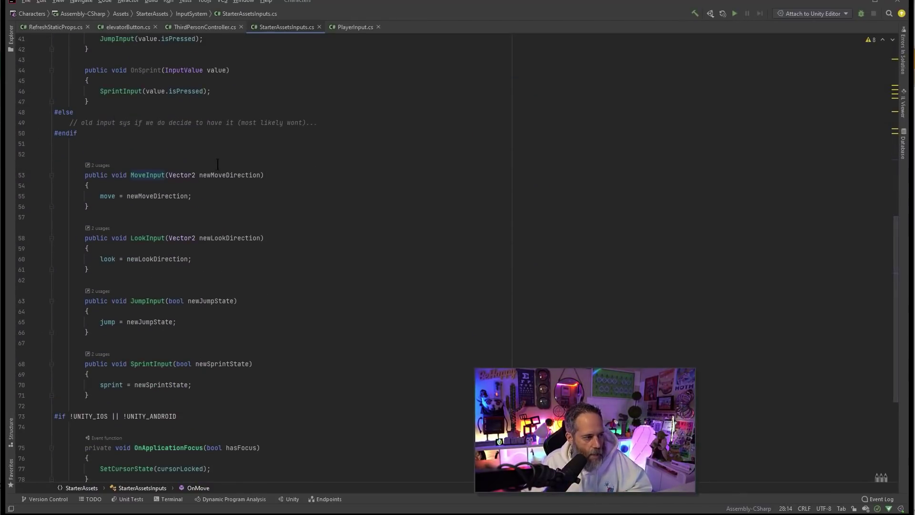
scroll(217, 164, "up", 3)
scroll(217, 164, "up", 4)
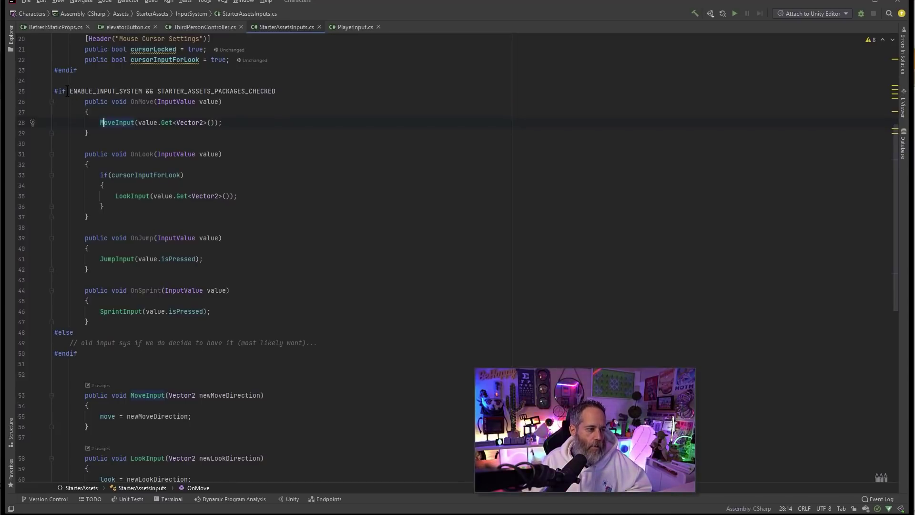
Step: Highlight the ENABLE_INPUT_SYSTEM handlers on lines 26–47, then select the old-input placeholder comment on line 49
left_click(70, 91)
left_click(143, 91)
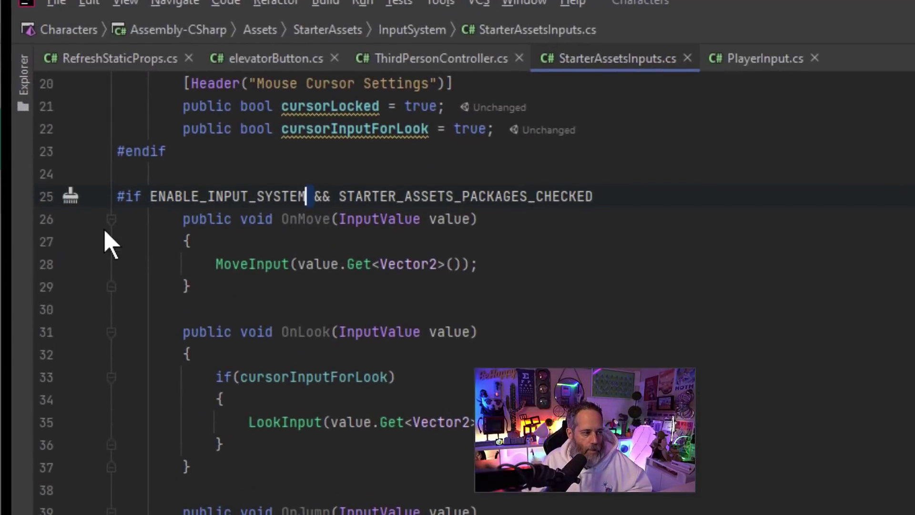
left_click(152, 218)
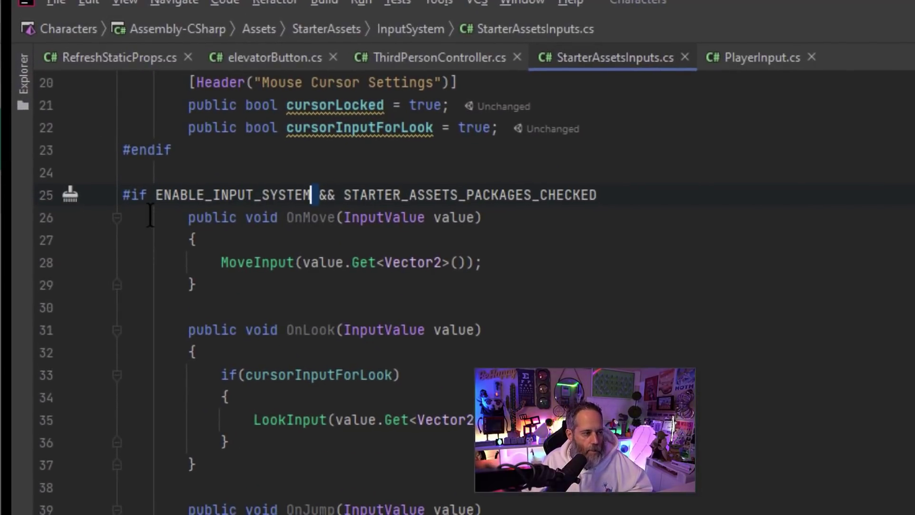
left_click_drag(115, 110, 367, 456)
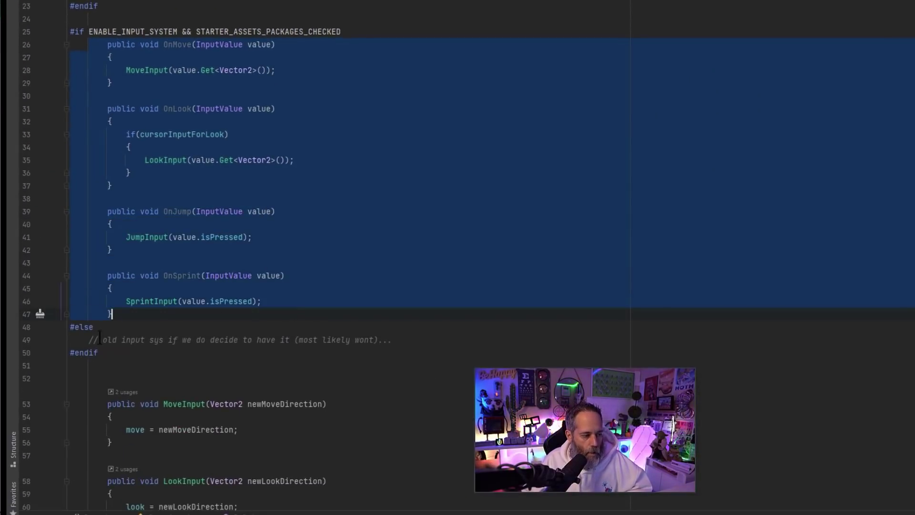
left_click(105, 489)
left_click_drag(88, 340, 451, 342)
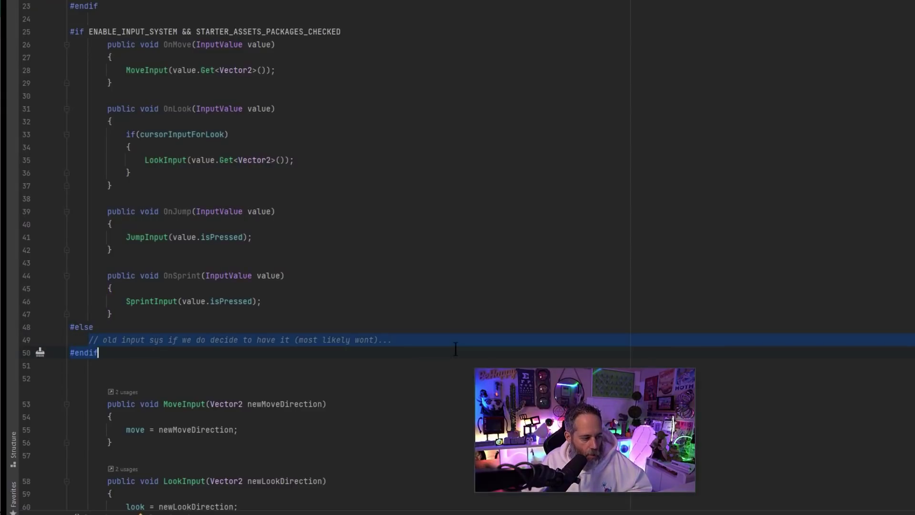